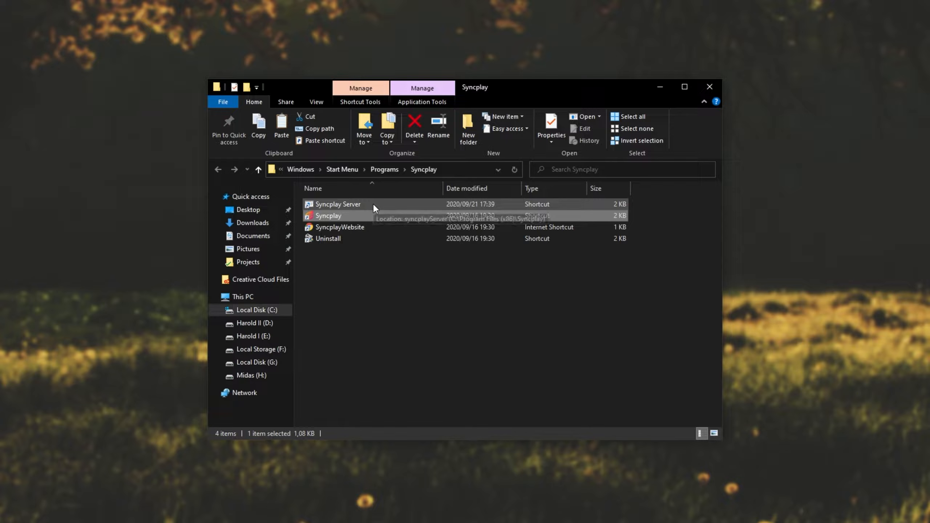
Open the install folder that the Syncplay shortcut points to
right_click(375, 217)
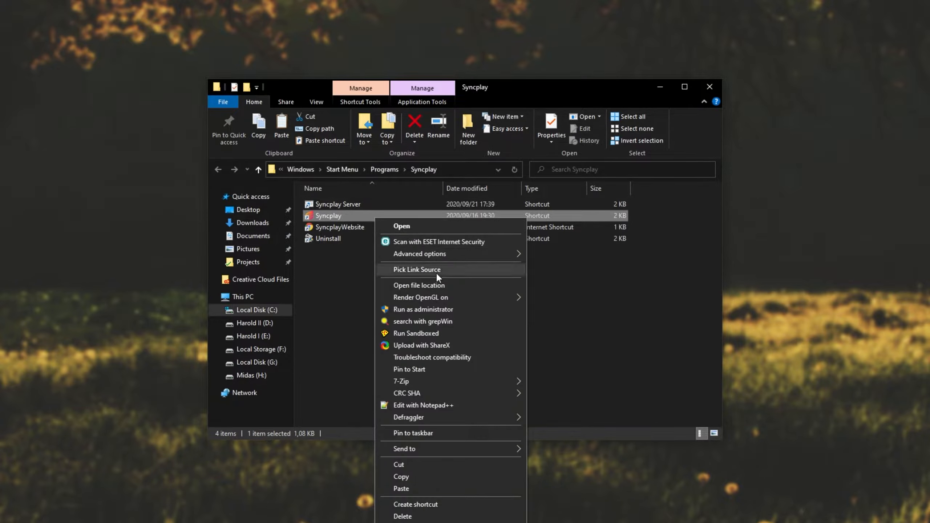
left_click(424, 285)
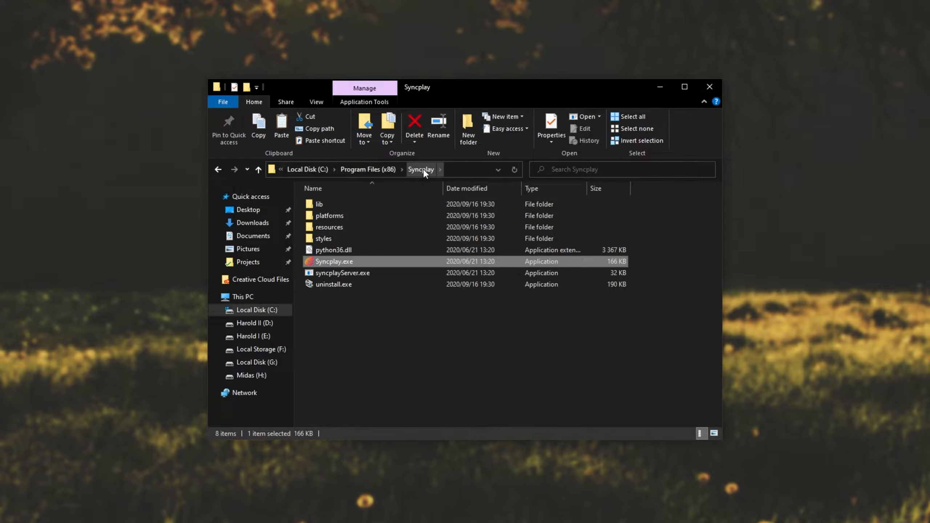
Launch Syncplay.exe, pick the public server address syncplay.pl:8995, and close the configuration without running it
double_click(351, 261)
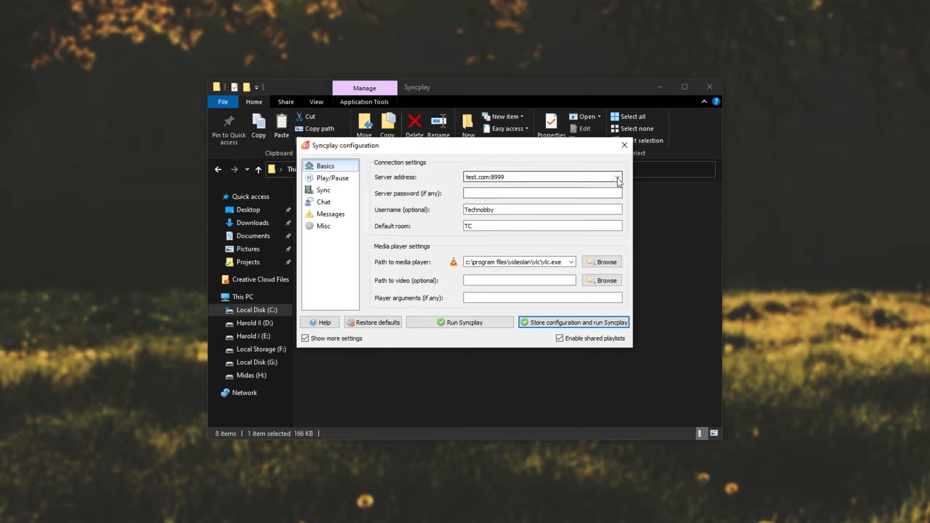
left_click(617, 178)
left_click(589, 192)
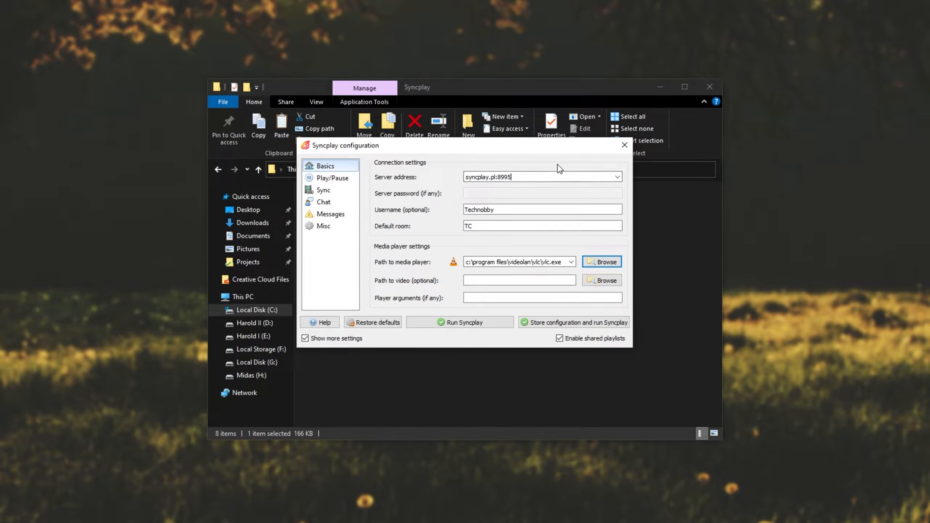
left_click(625, 145)
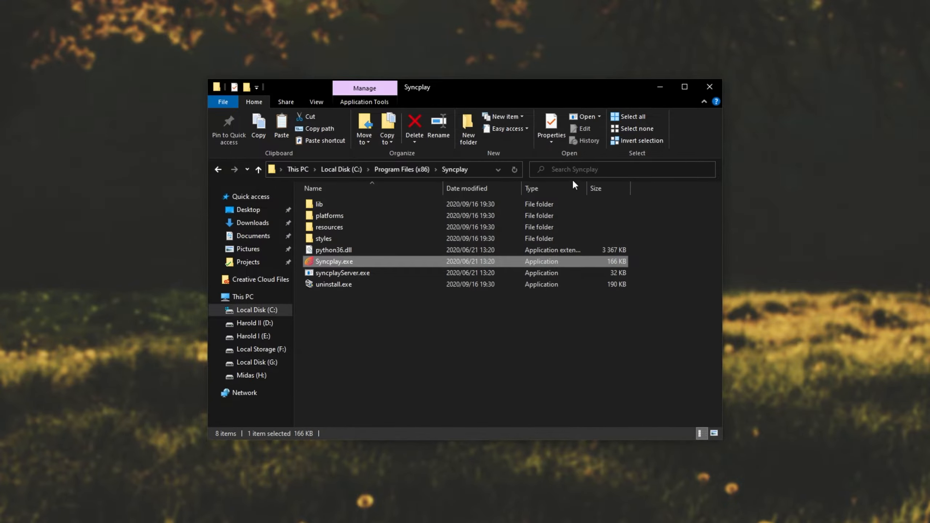
Run syncplayServer.exe from the install folder and reposition its console window
left_click(335, 275)
double_click(377, 272)
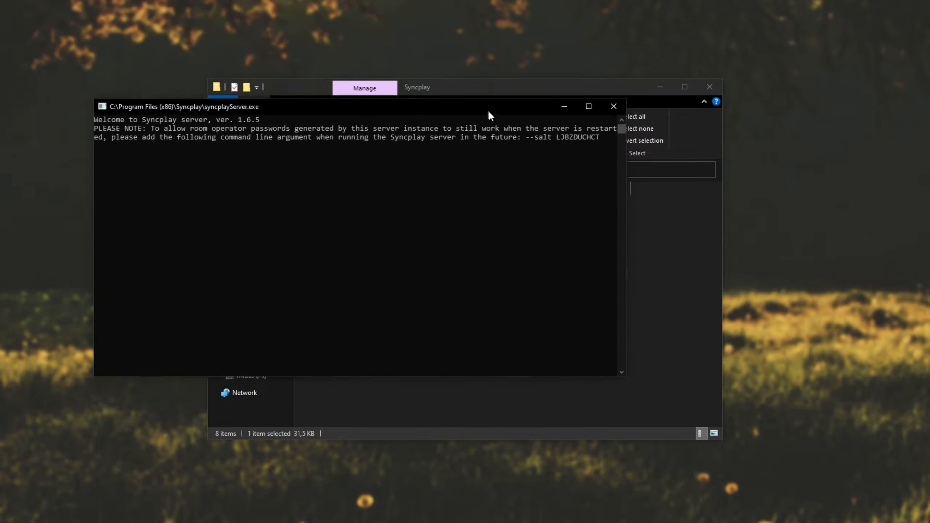
left_click_drag(489, 110, 590, 148)
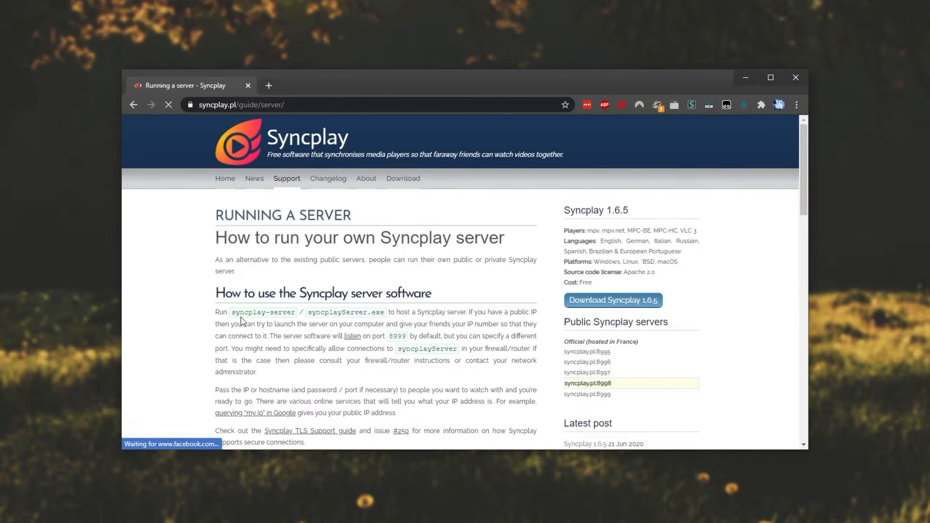
In the browser's Syncplay server guide, examine the command-line switches, including --port, --password, --salt, --motd-file and --tls
scroll(461, 247, "down", 6)
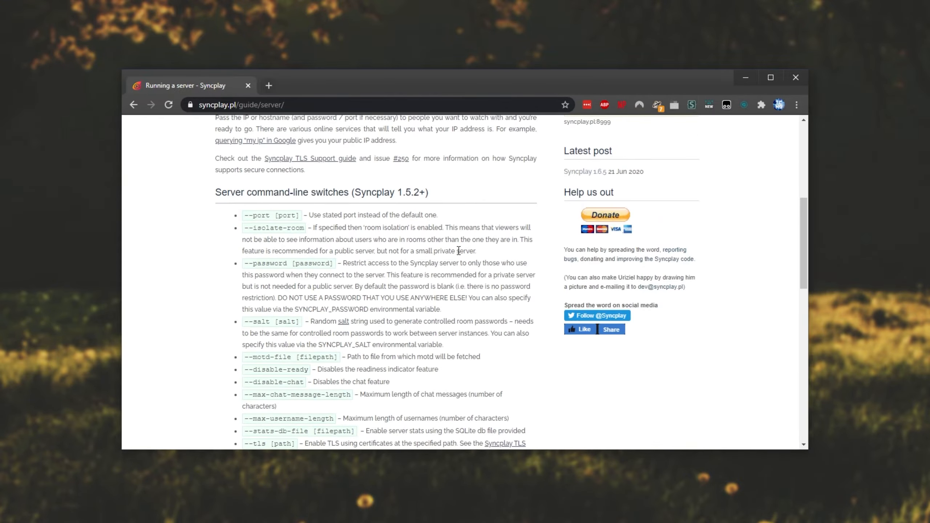
left_click_drag(216, 192, 434, 199)
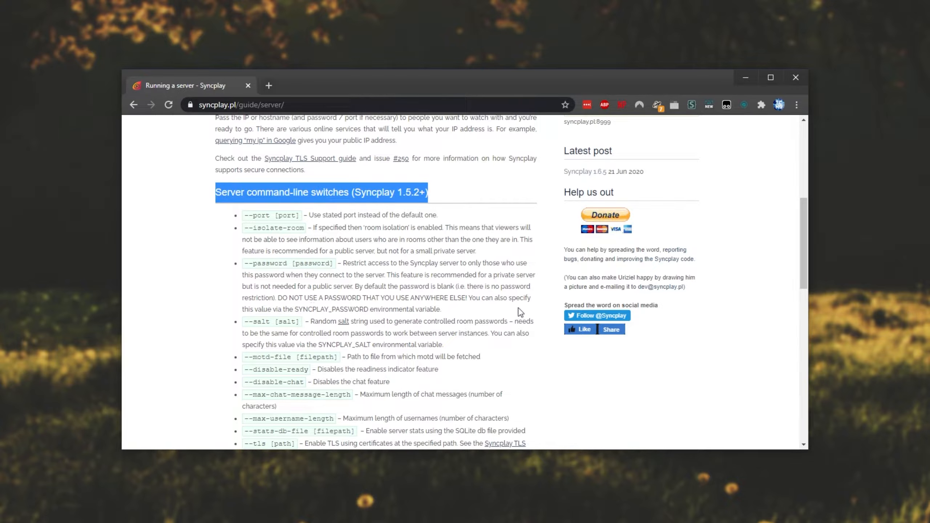
double_click(258, 214)
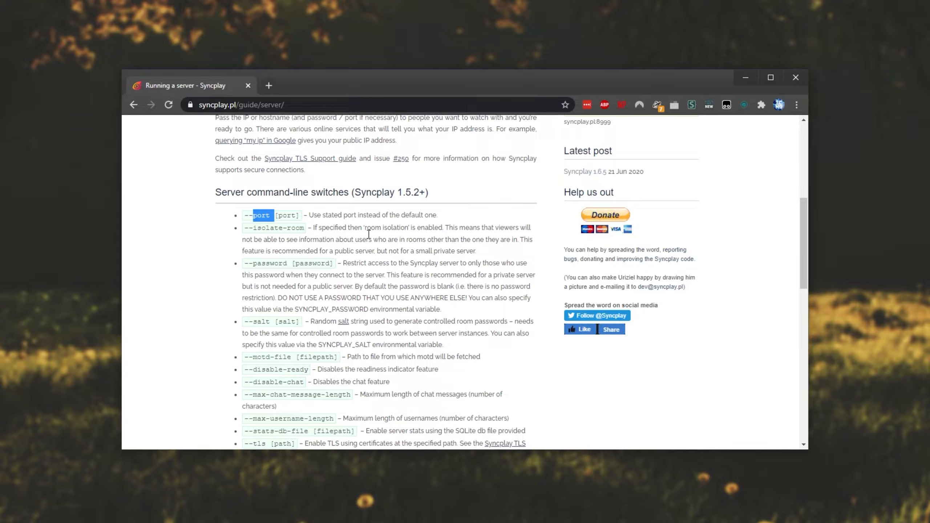
double_click(271, 263)
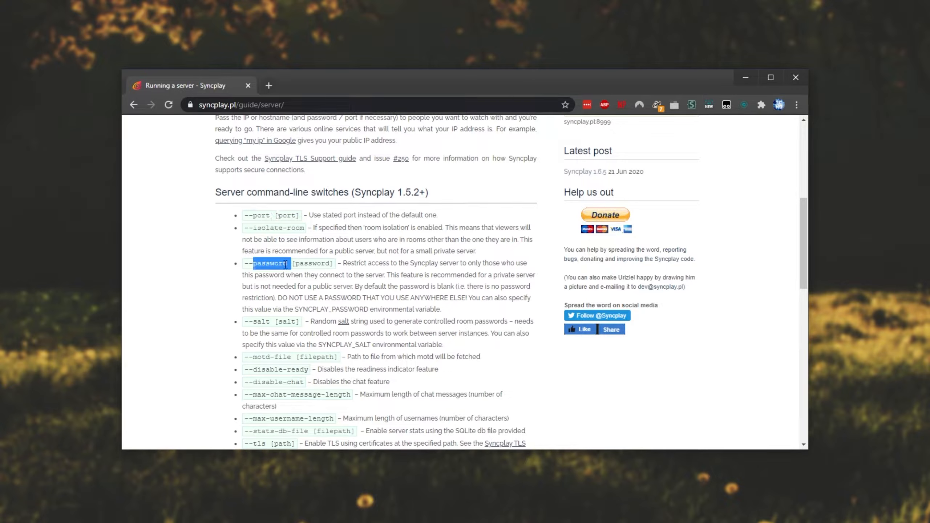
left_click_drag(342, 263, 527, 299)
left_click(522, 317)
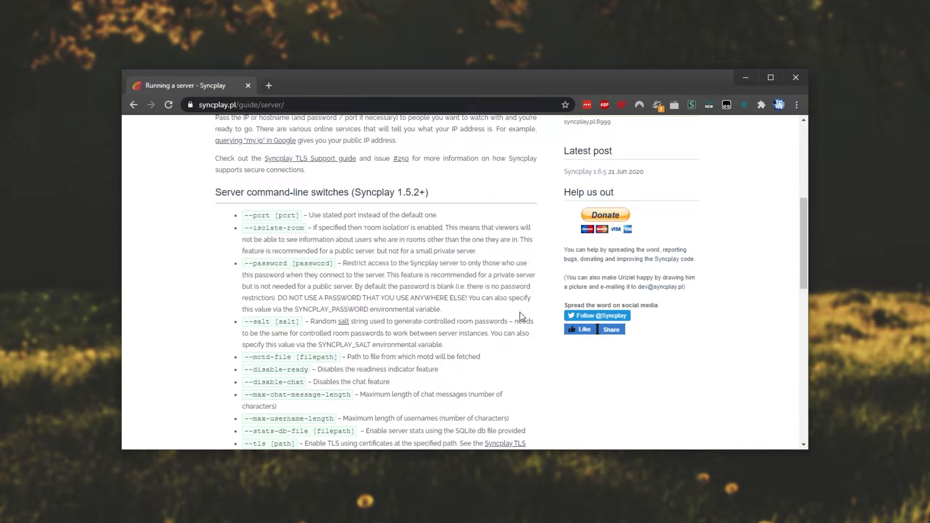
scroll(514, 317, "down", 1)
left_click_drag(244, 271, 304, 270)
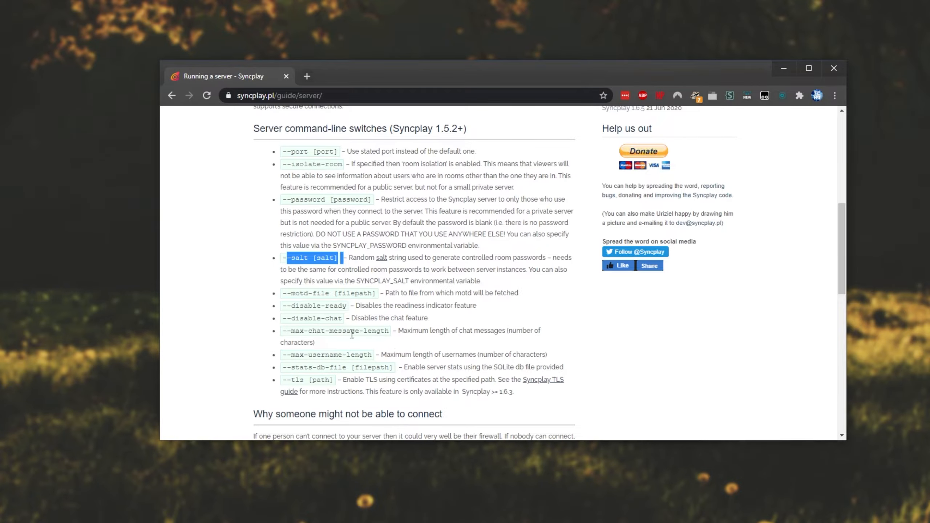
left_click_drag(334, 321, 327, 297)
left_click(340, 307)
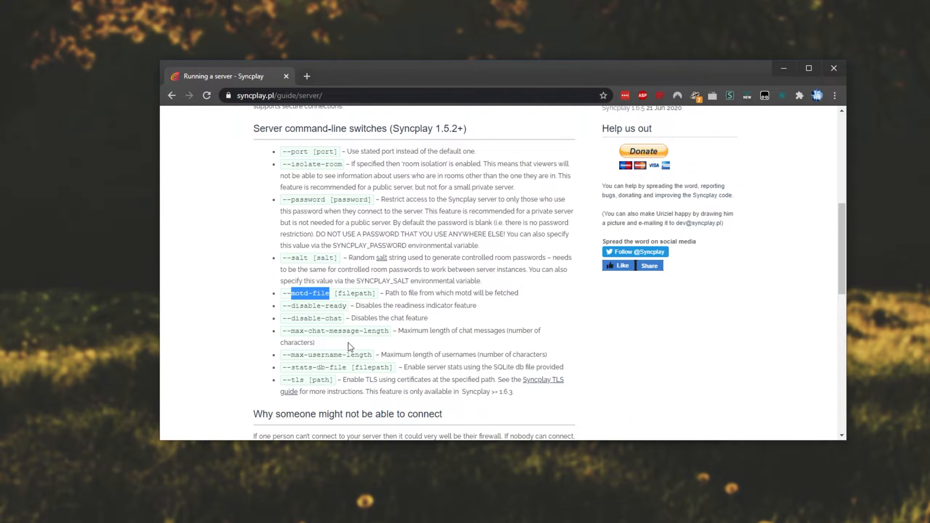
double_click(300, 380)
left_click(371, 358)
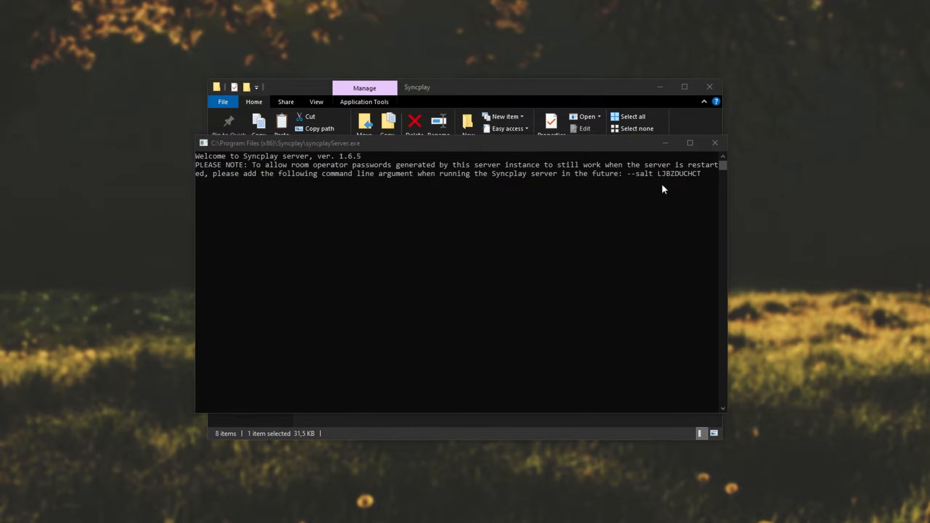
Copy the --salt argument with its salt value from the server console into a new Notepad document, and close the console
left_click(628, 173)
left_click_drag(629, 174, 699, 179)
key("ctrl+c")
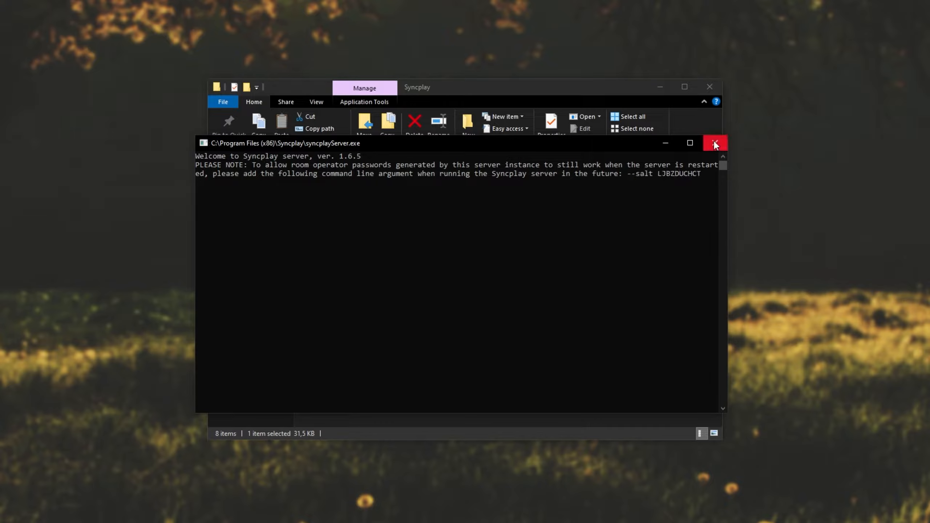
key("super")
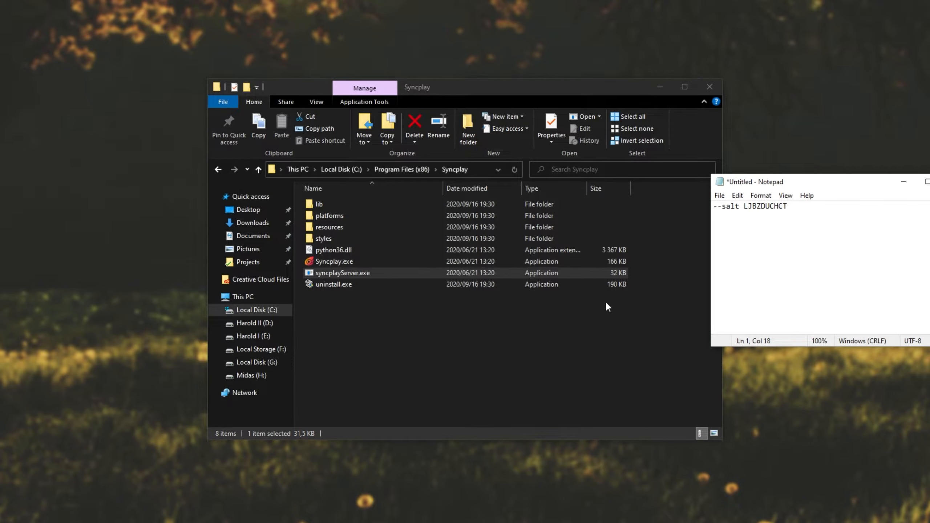
left_click(605, 301)
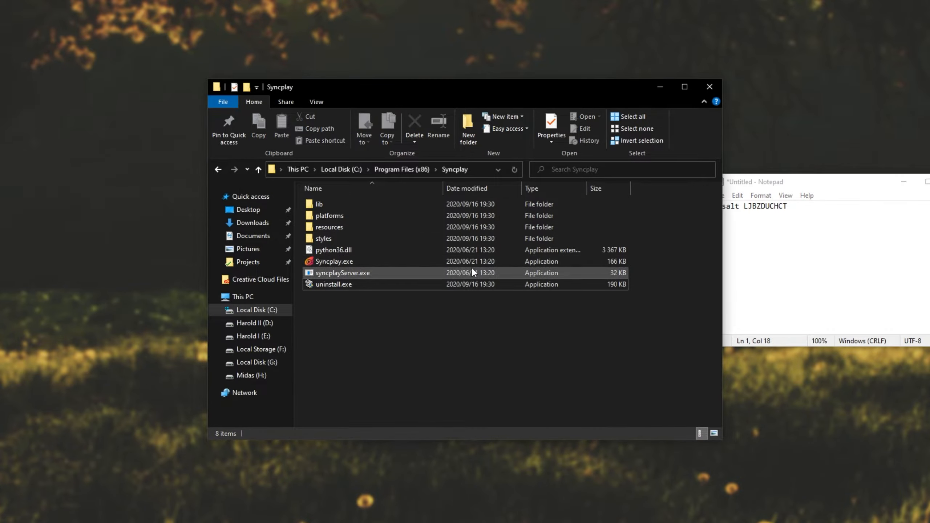
Open the properties of the Syncplay Server shortcut in the Start Menu's Syncplay folder and examine its target path
key("alt+Left")
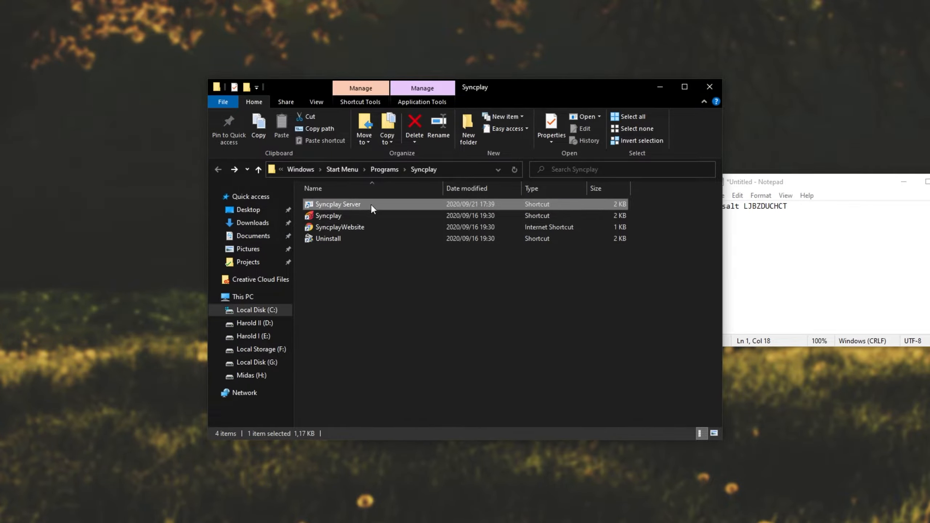
right_click(372, 204)
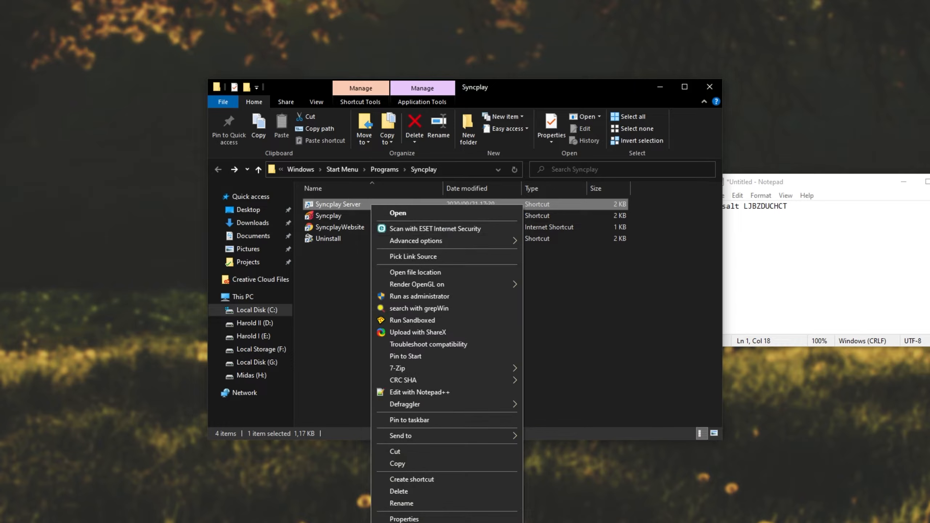
left_click(404, 518)
key("BackSpace")
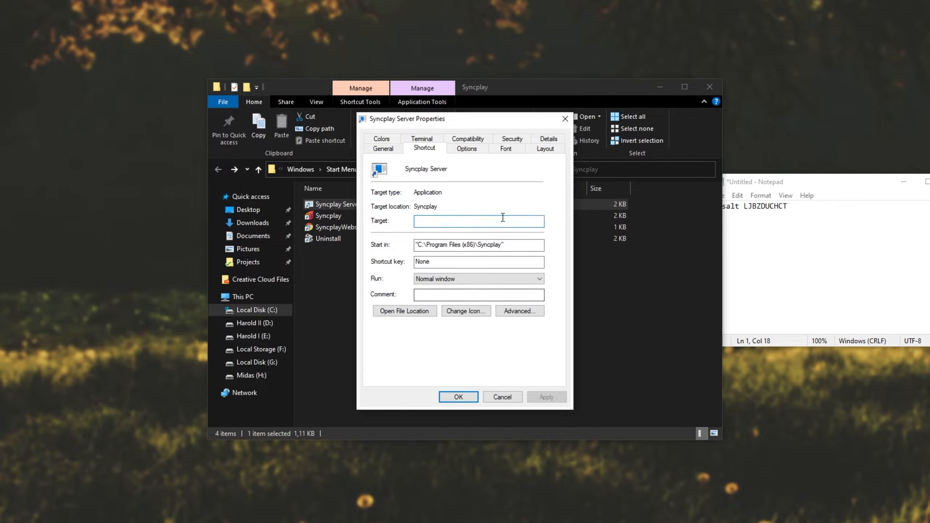
key("ctrl+z")
left_click_drag(789, 206, 713, 206)
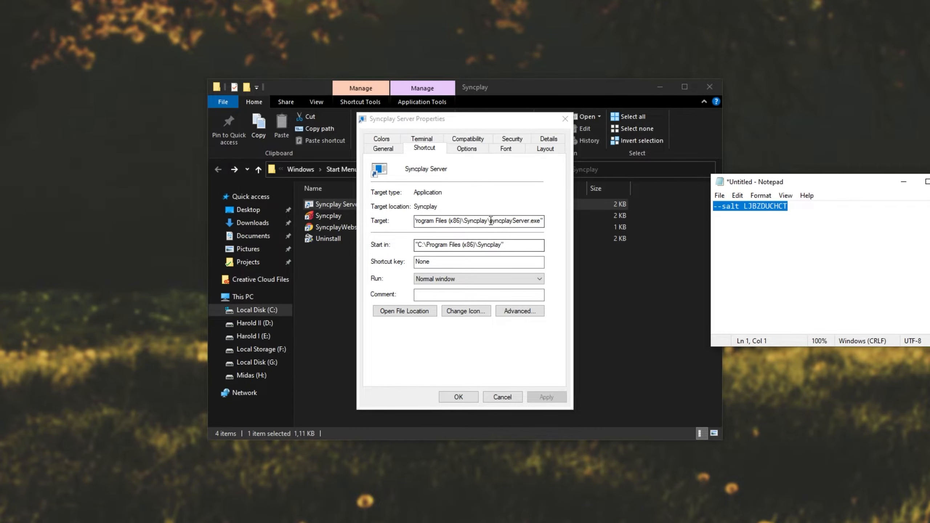
left_click(516, 221)
key("shift+Home")
key("shift+End")
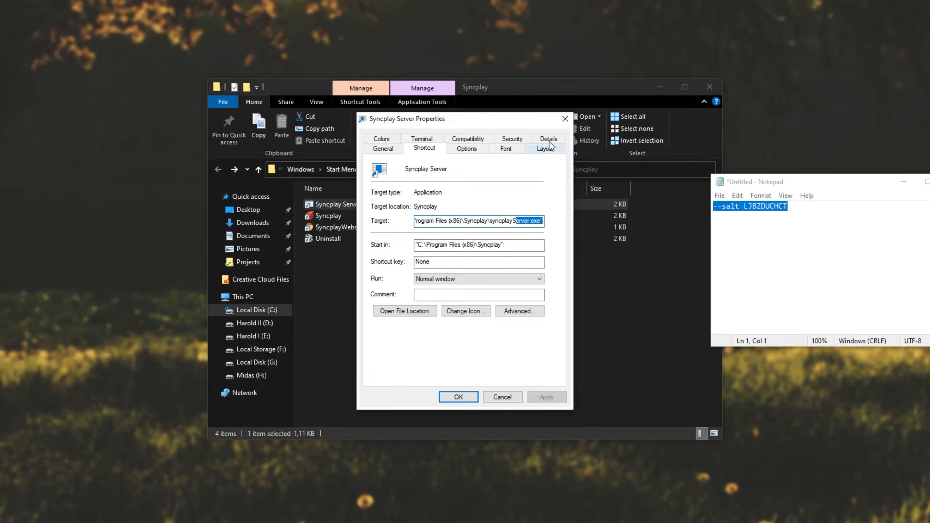
left_click(566, 95)
key("alt+Right")
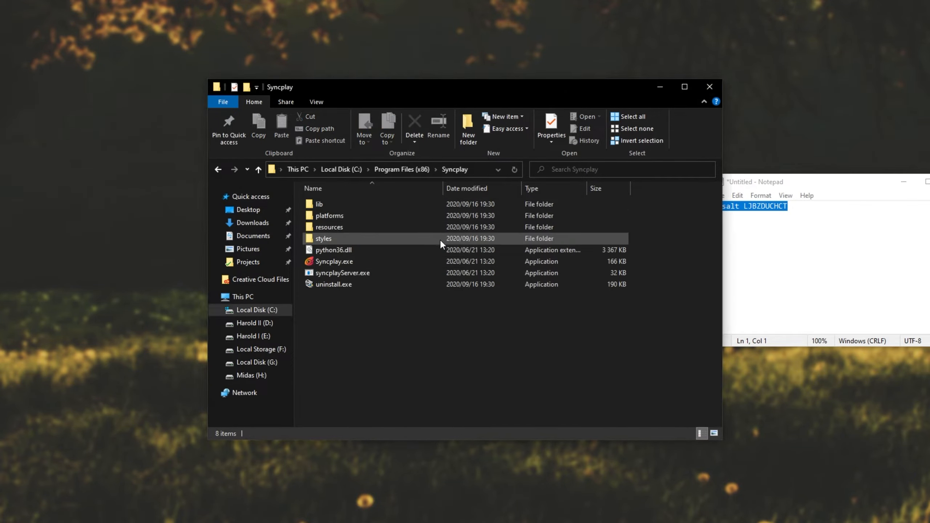
right_click(365, 273)
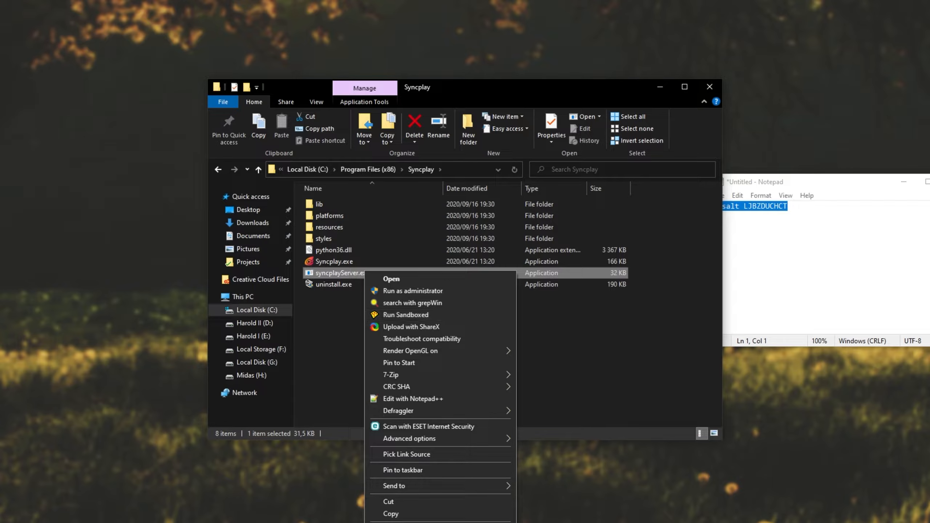
left_click(672, 371)
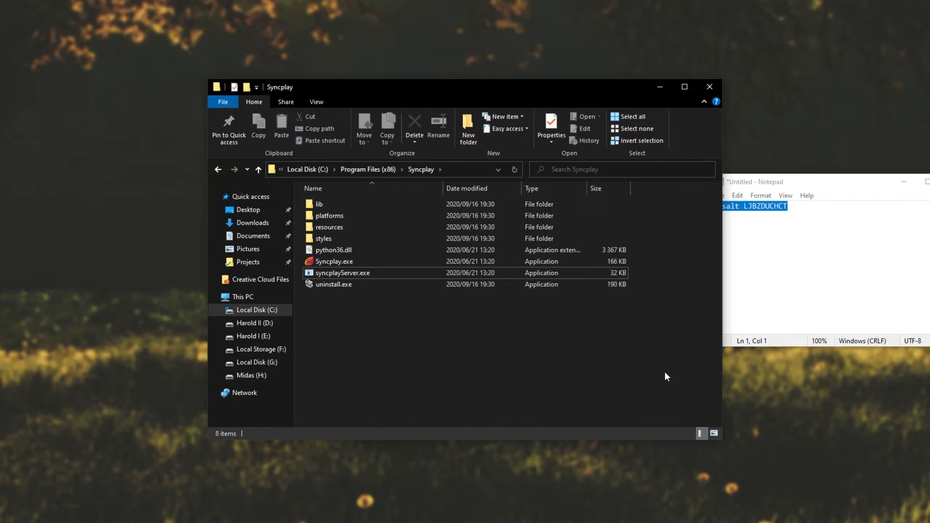
key("alt+Left")
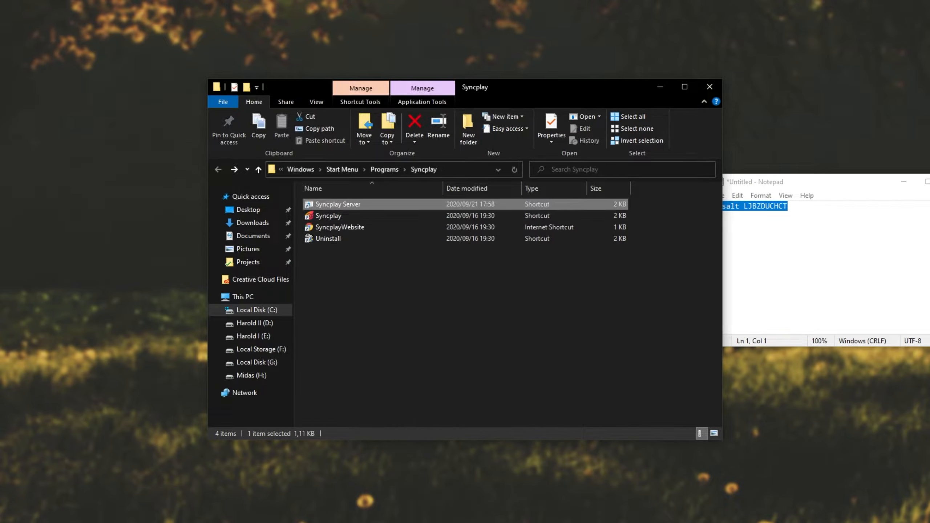
Append the --salt argument with the saved salt value to the Syncplay Server shortcut's target, apply it, and start the server from the shortcut
key("alt+Tab")
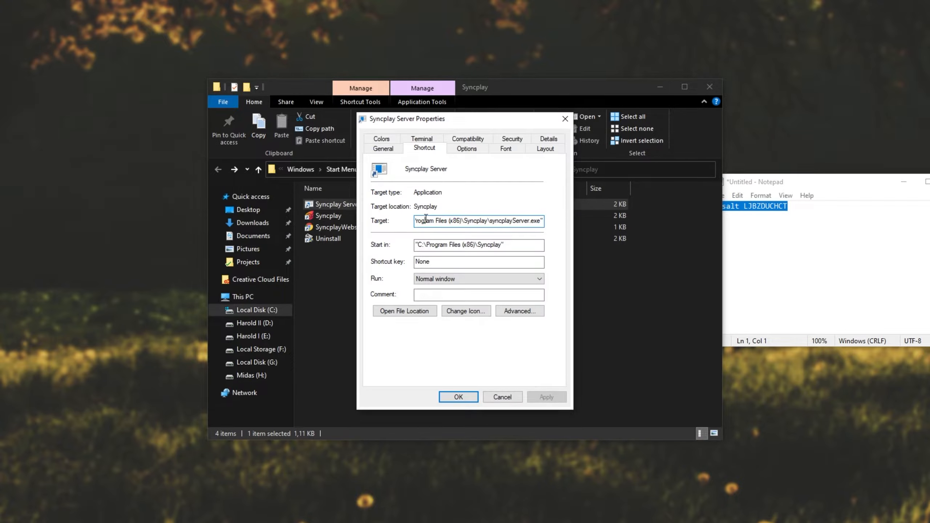
left_click_drag(425, 219, 564, 222)
key("Right")
left_click(849, 237)
key("ctrl+a")
left_click(544, 220)
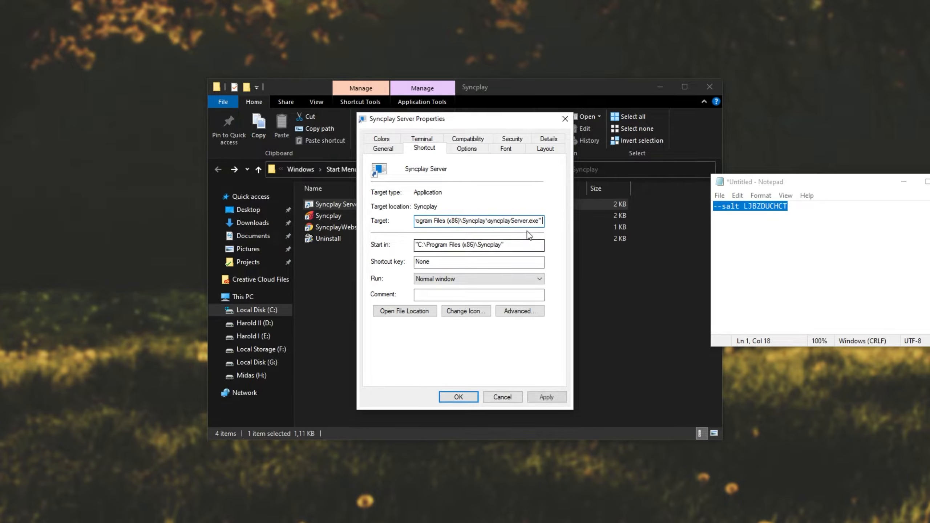
key("ctrl+v")
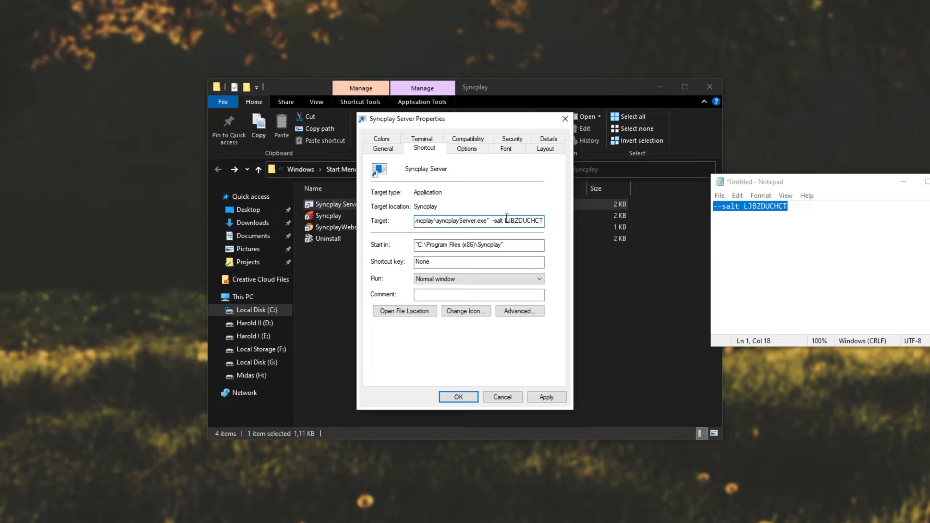
left_click(546, 397)
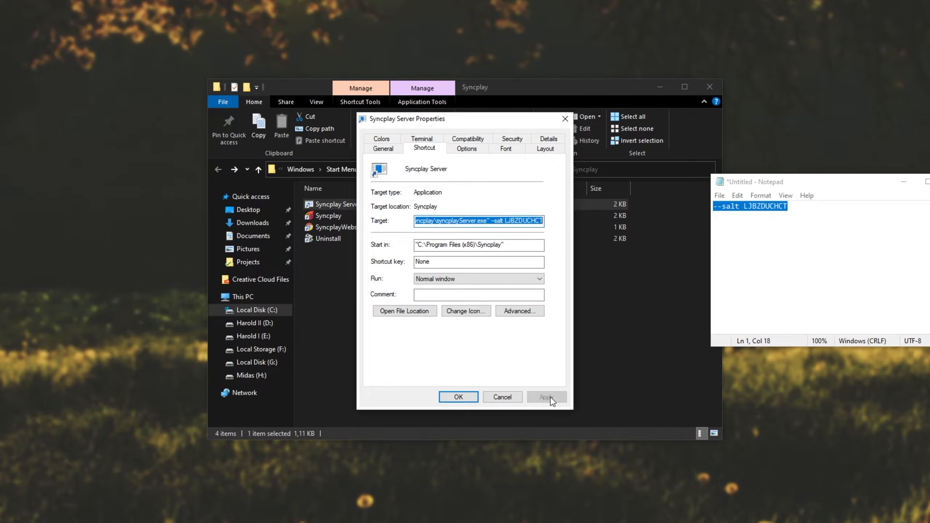
double_click(317, 204)
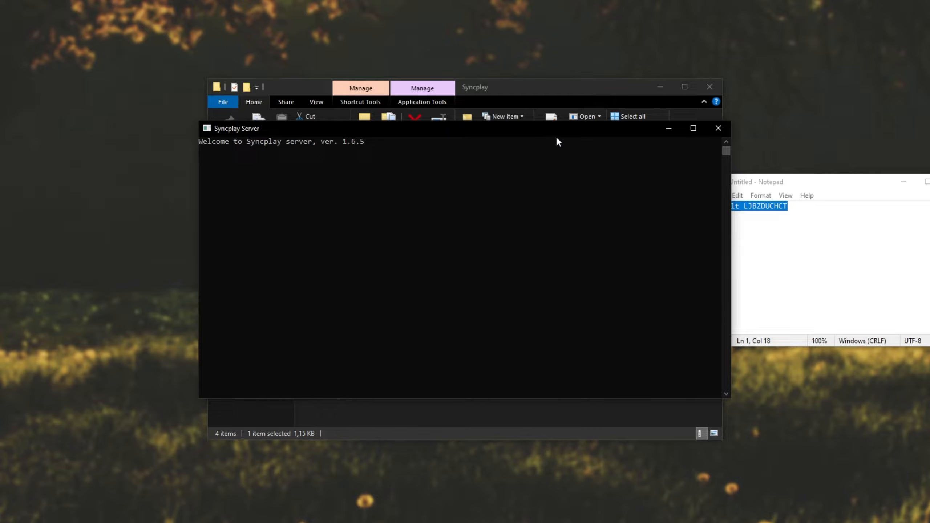
Open the Syncplay client configuration and set the server address to localhost
key("super")
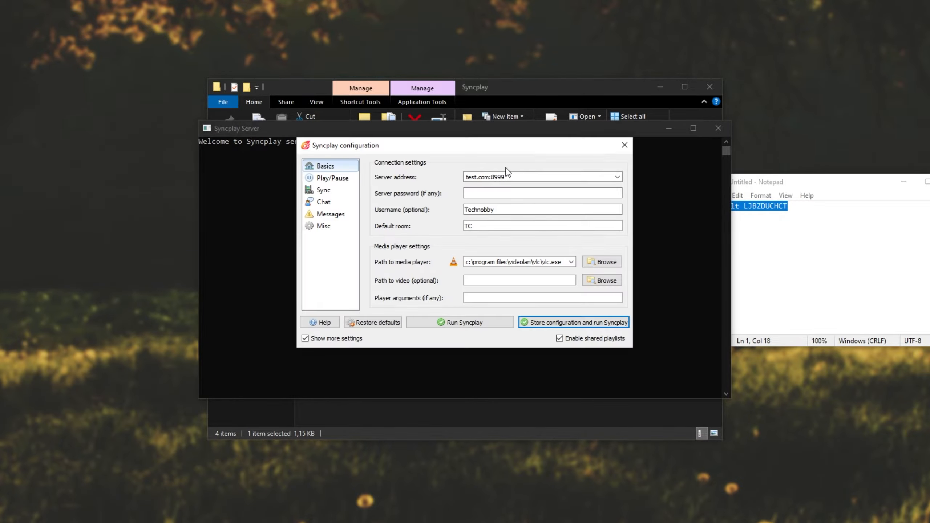
triple_click(520, 176)
type("localhost")
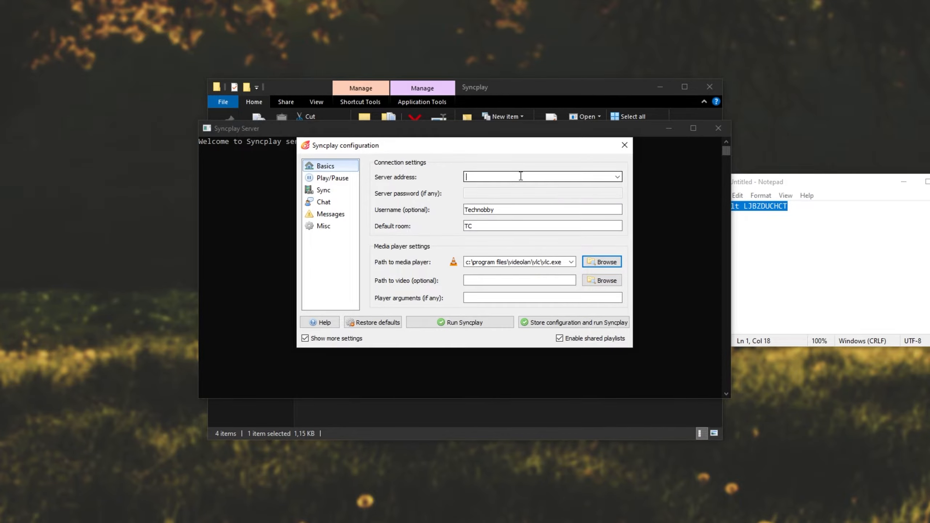
Store the configuration and run Syncplay, and examine the server connection messages in its notifications
left_click(574, 322)
left_click_drag(343, 348, 421, 171)
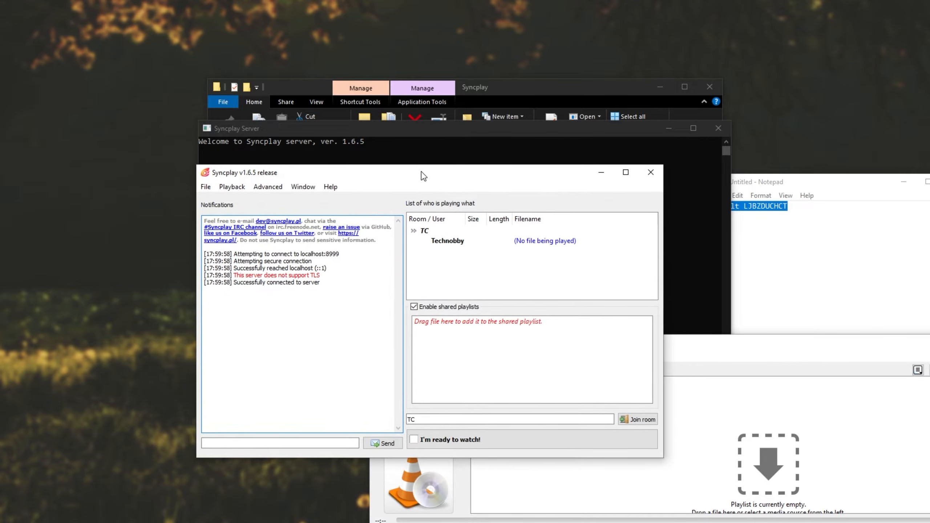
left_click_drag(755, 344, 725, 233)
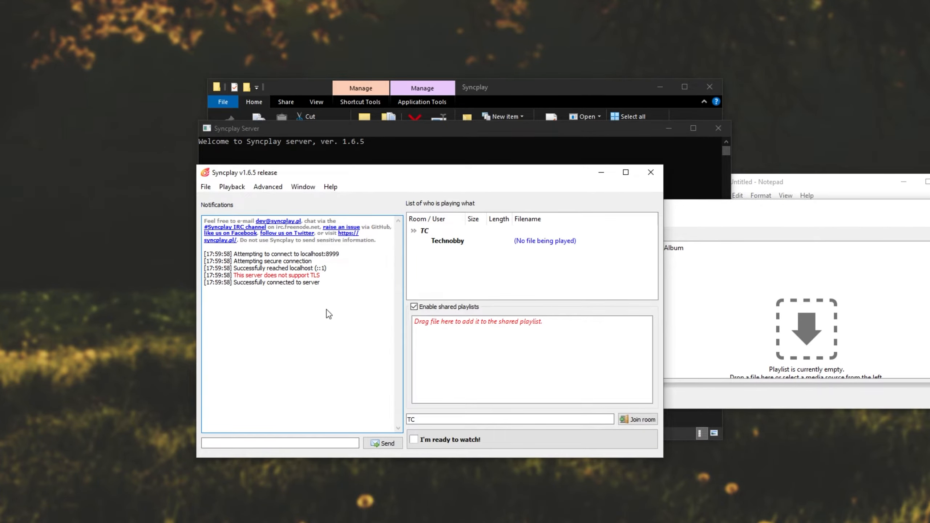
left_click_drag(234, 275, 163, 250)
left_click(307, 277)
left_click_drag(301, 254, 342, 258)
left_click(332, 260)
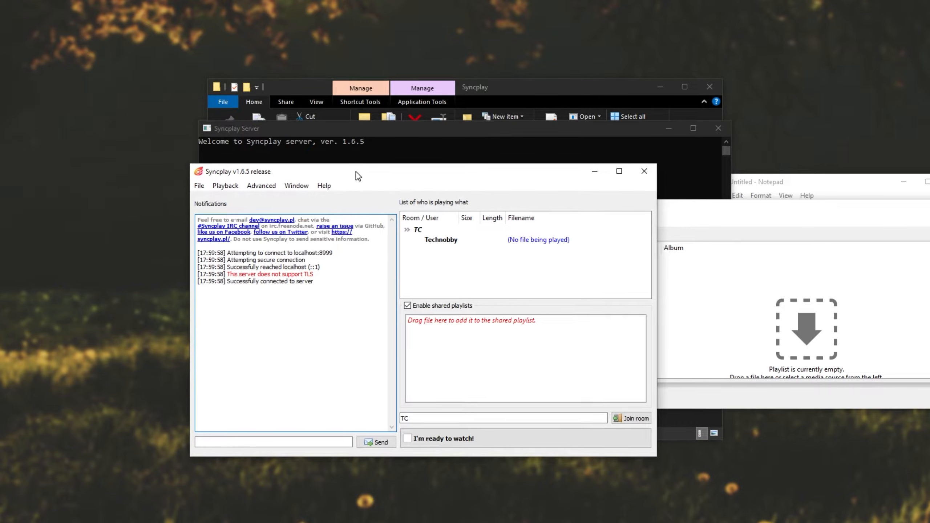
left_click_drag(356, 171, 274, 165)
left_click_drag(436, 173, 416, 170)
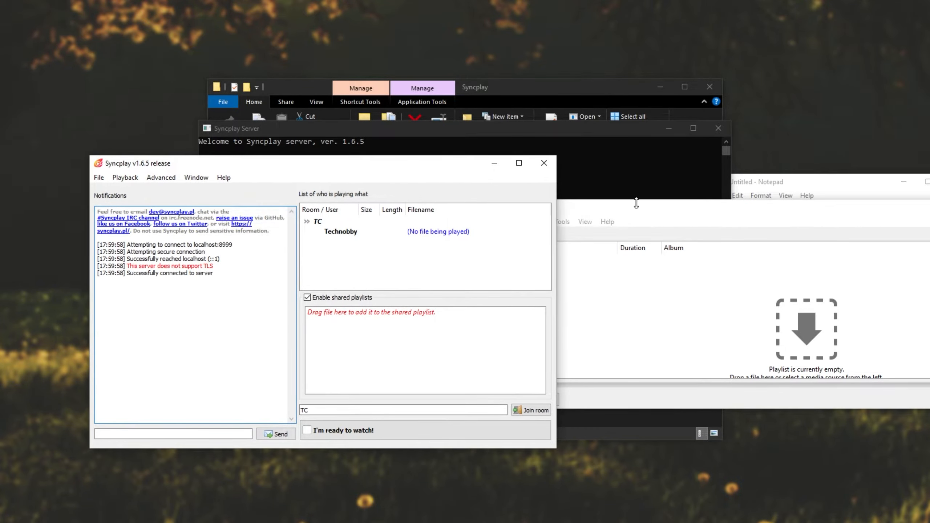
left_click(635, 203)
left_click(629, 187)
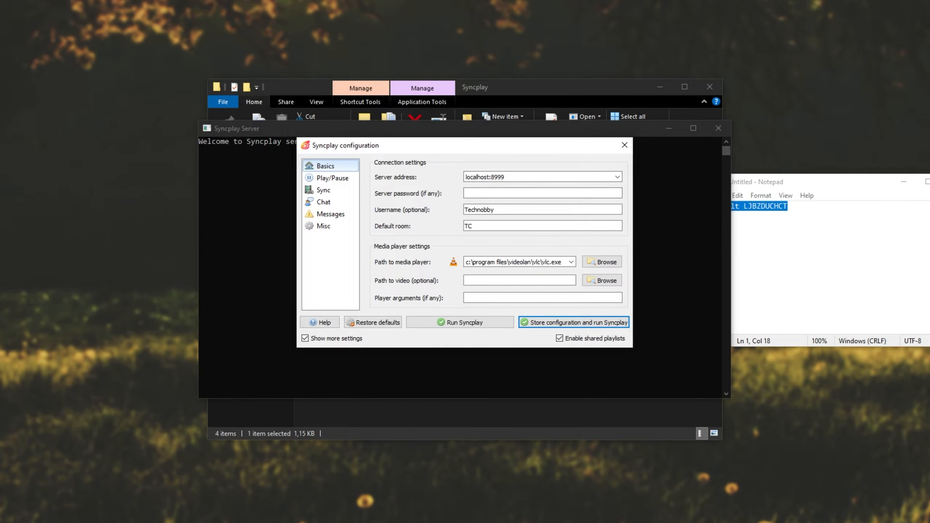
Run ipconfig in a Command Prompt, copy the IPv4 address of the Ethernet adapter, and close the console
left_click_drag(520, 176, 407, 163)
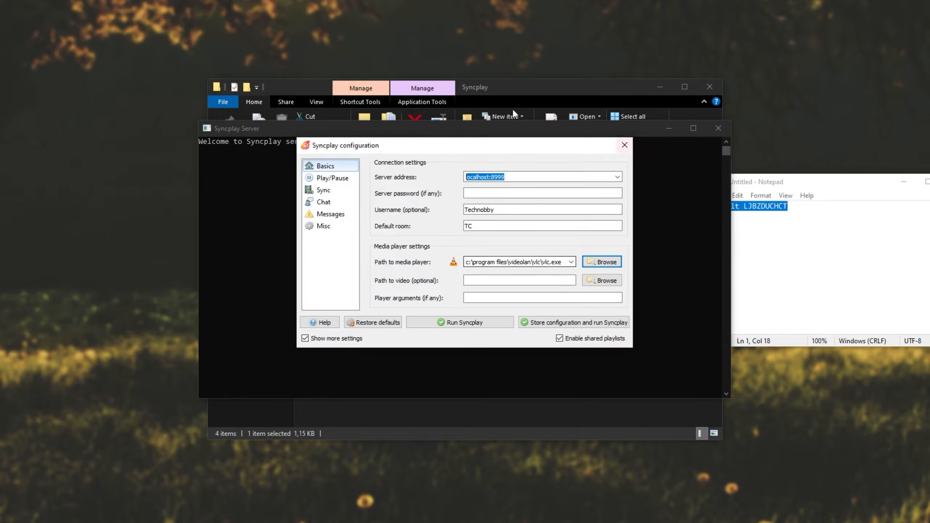
left_click(583, 129)
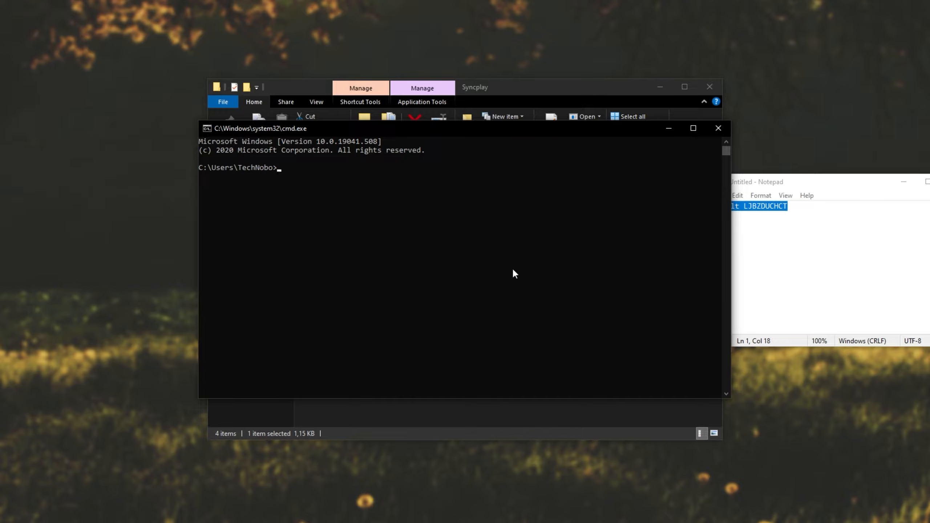
type("onfig")
key("Return")
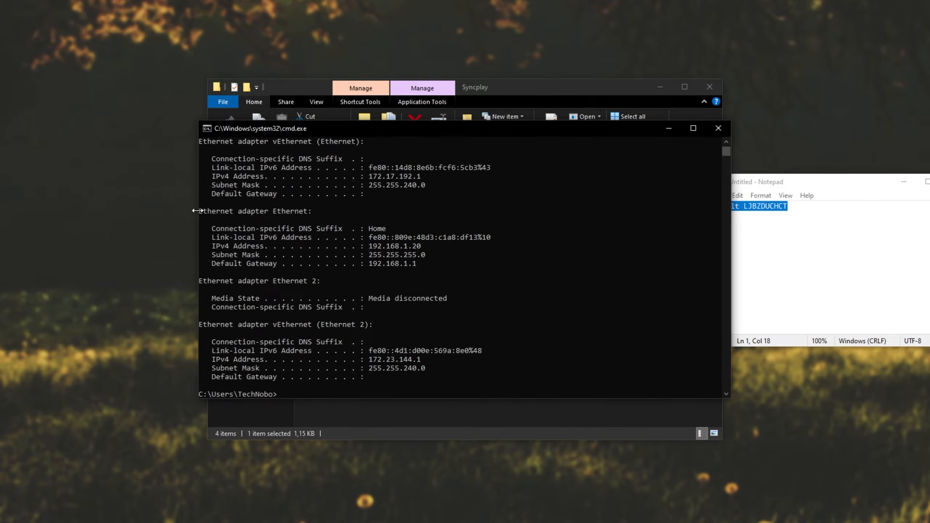
left_click_drag(201, 210, 311, 211)
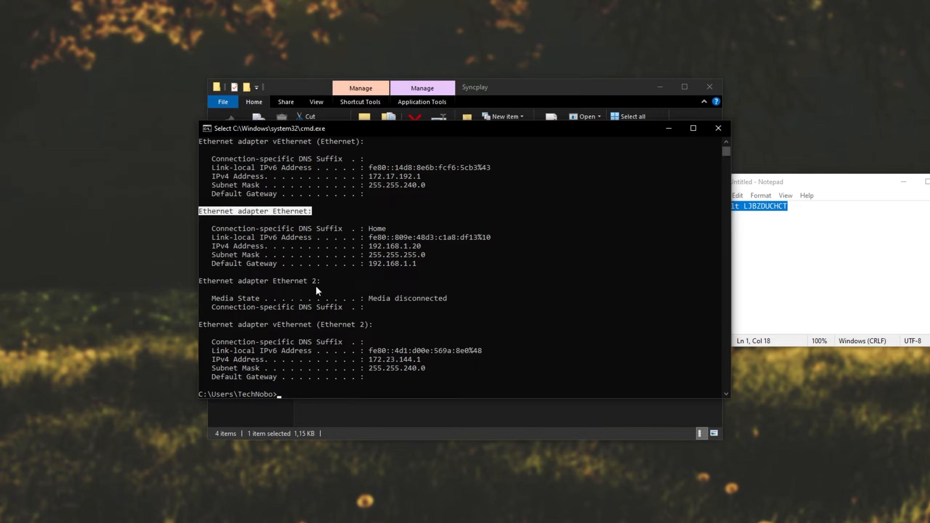
left_click_drag(212, 246, 268, 247)
left_click_drag(368, 245, 423, 250)
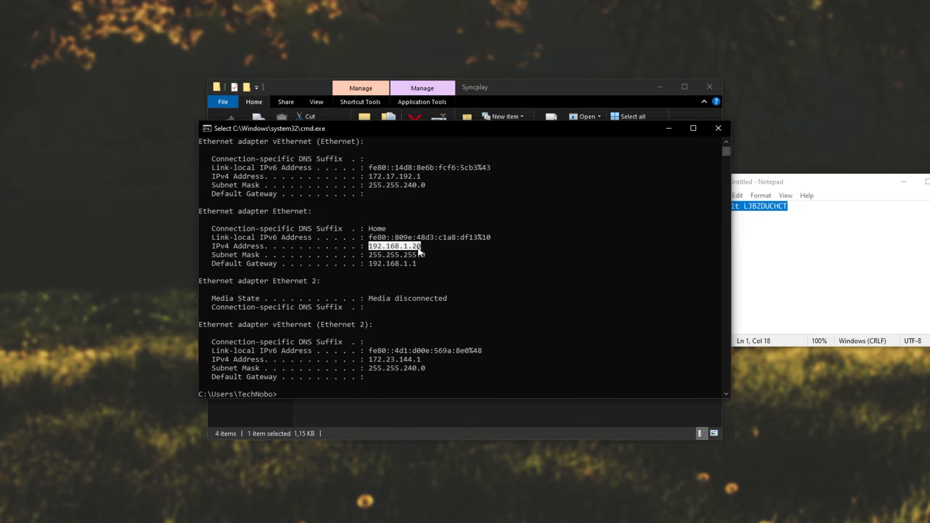
right_click(423, 250)
left_click(717, 128)
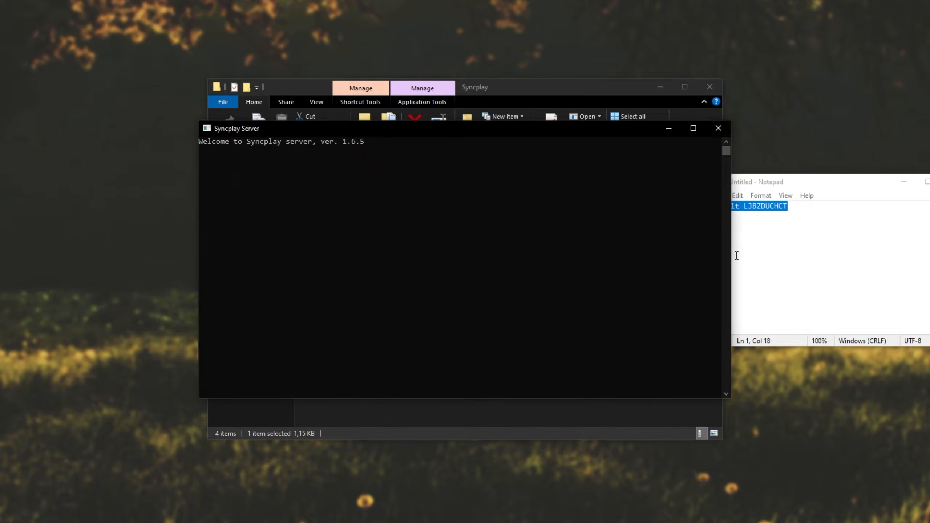
Set the Syncplay server address to the copied 192.168.1.20, store the configuration, and run Syncplay
key("ctrl+v")
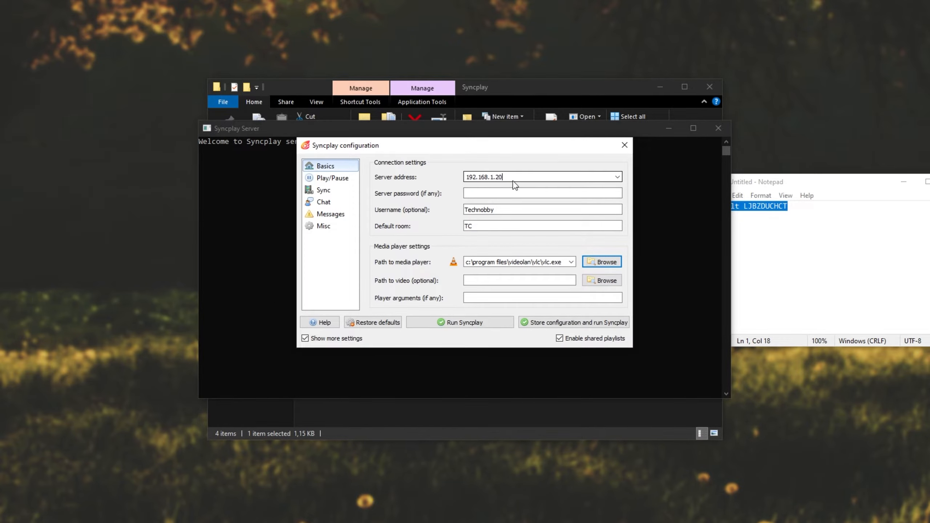
left_click(511, 194)
left_click(580, 322)
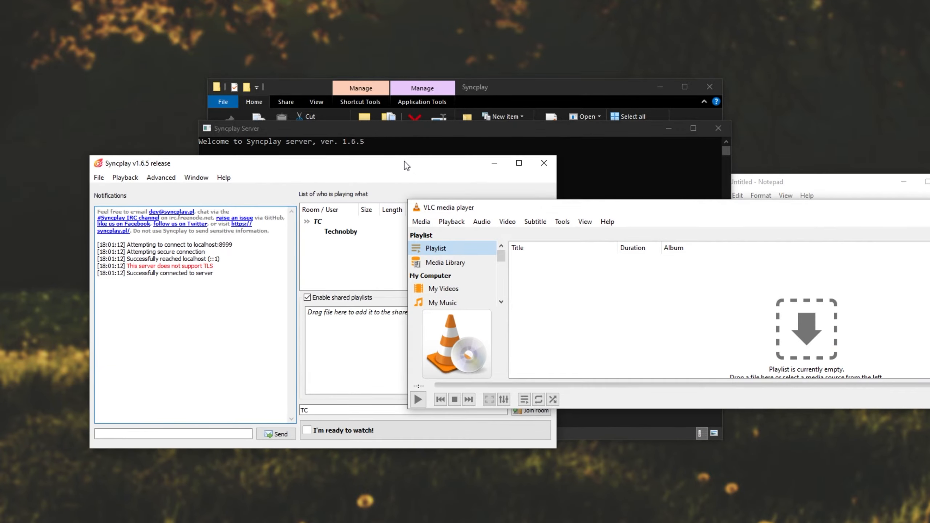
Examine the users in room TC, their chat messages, and the server port in the Syncplay notifications
left_click_drag(408, 163, 548, 139)
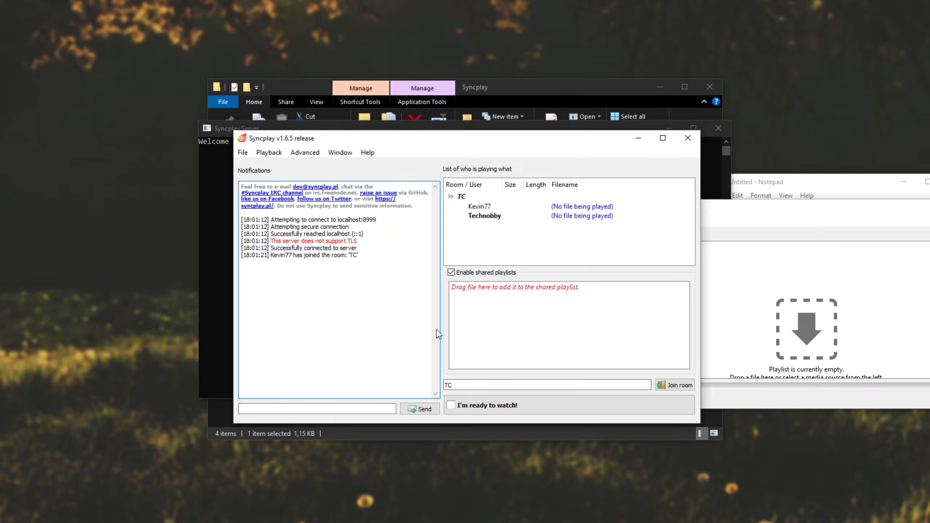
left_click(480, 208)
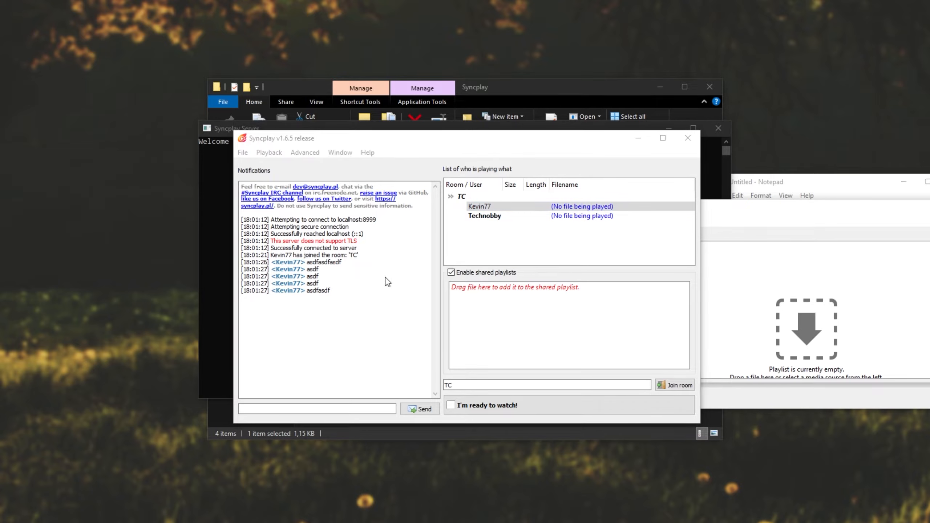
double_click(365, 221)
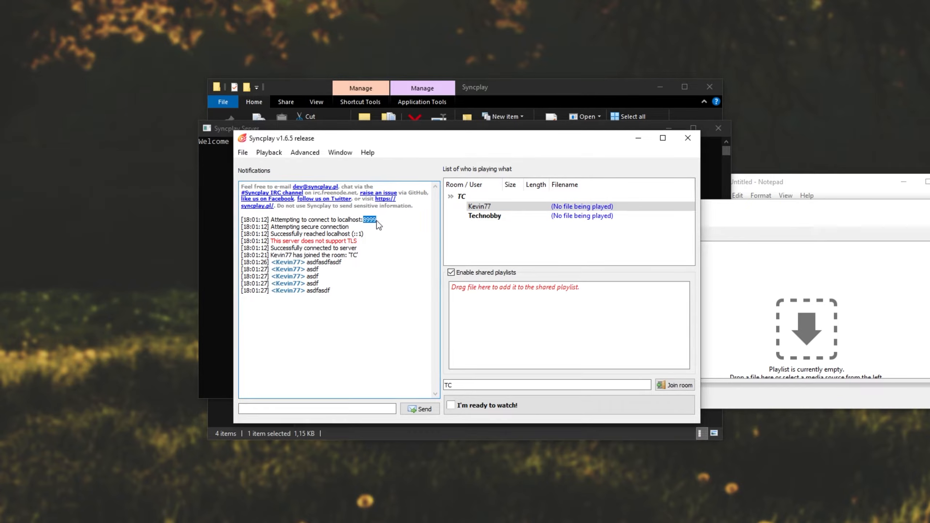
left_click(379, 302)
Append --port 8999 to the target of the Syncplay Server shortcut and close the running server console
key("alt+Tab")
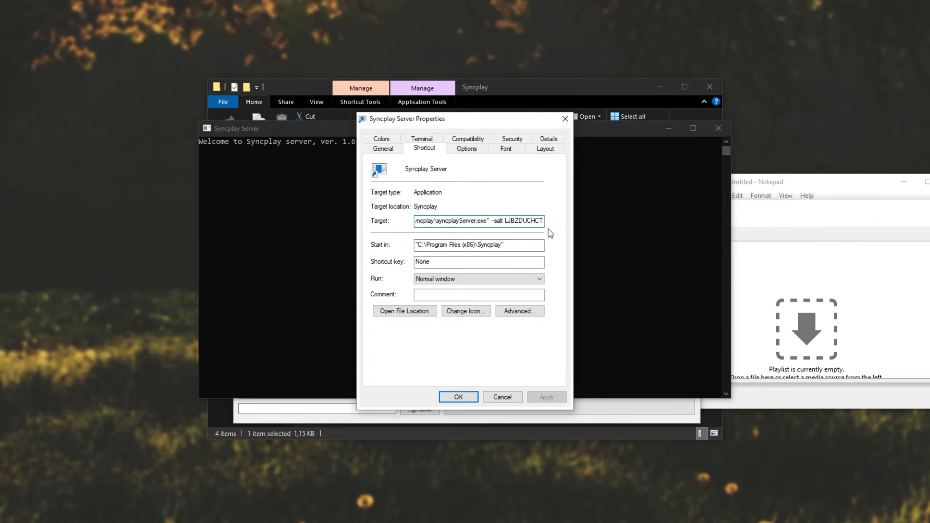
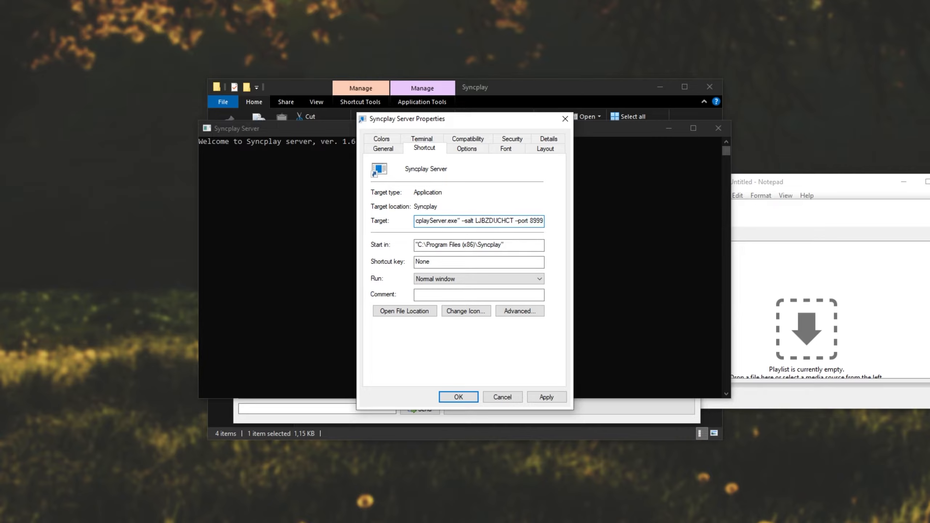
key("Return")
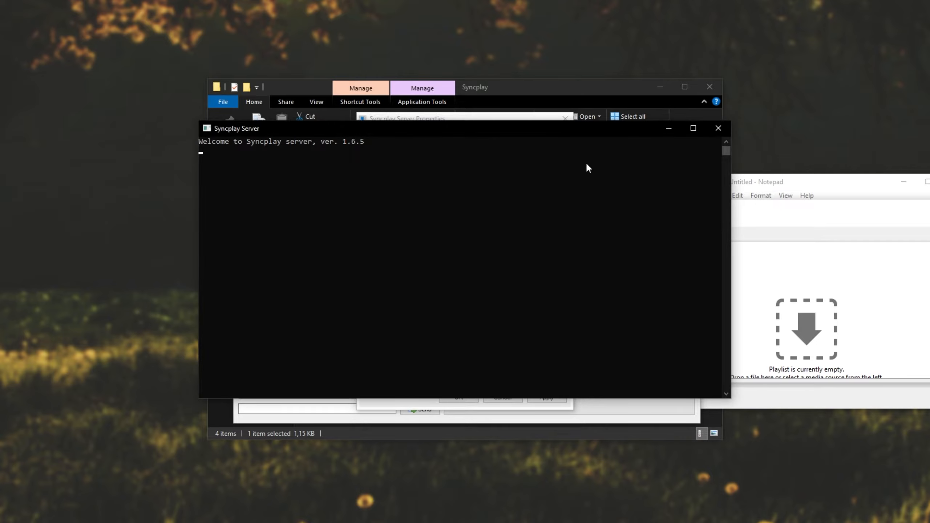
left_click(718, 129)
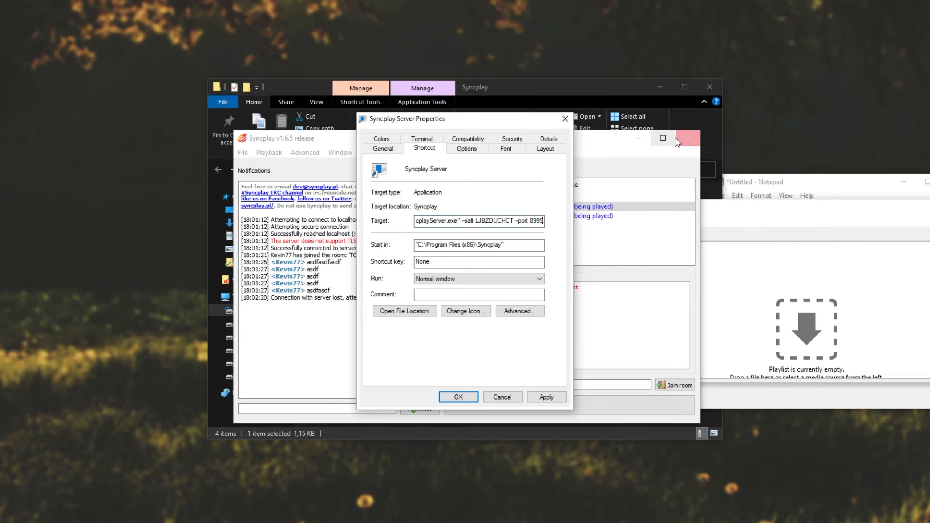
Append --tls key to the target of the Syncplay Server shortcut and apply the change
left_click(635, 242)
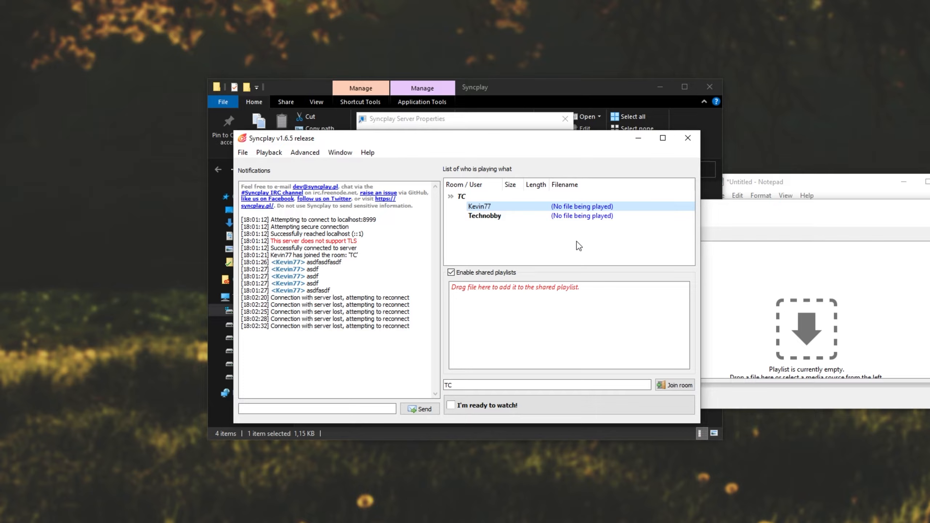
left_click(477, 121)
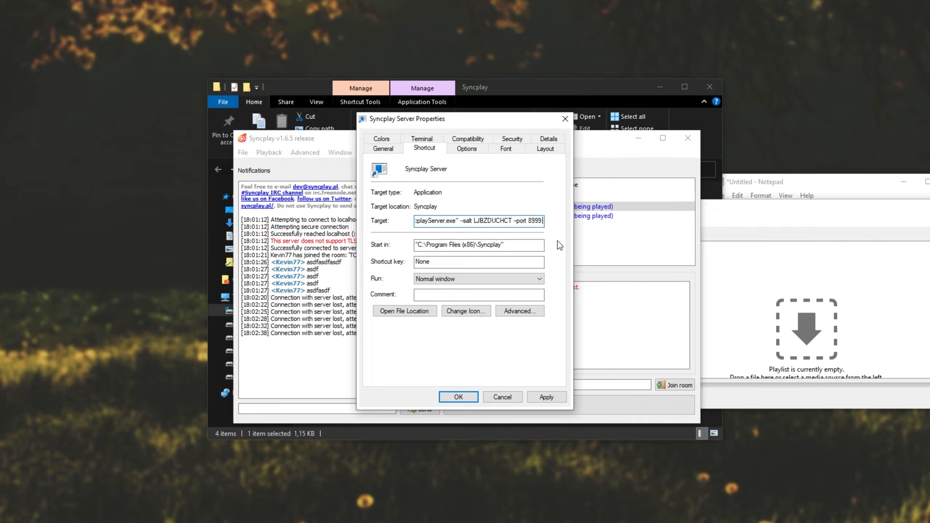
type("--tls")
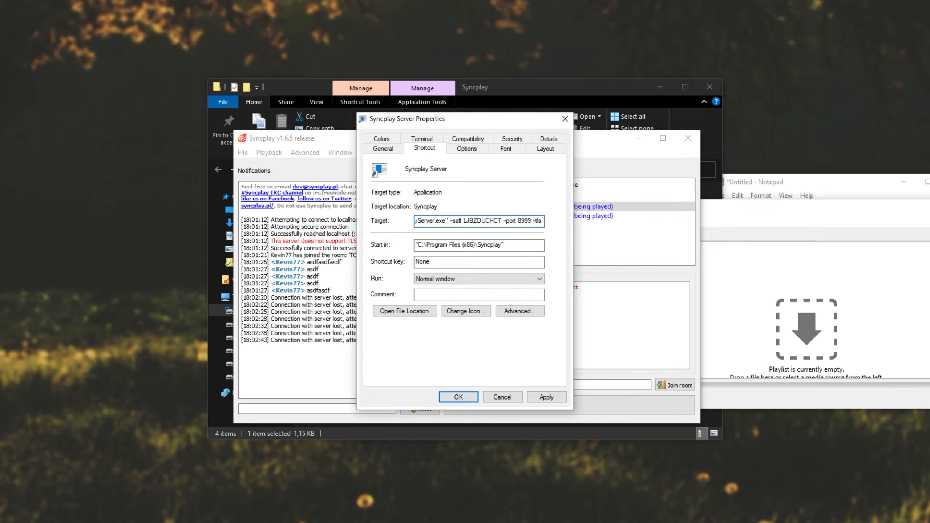
type(" key")
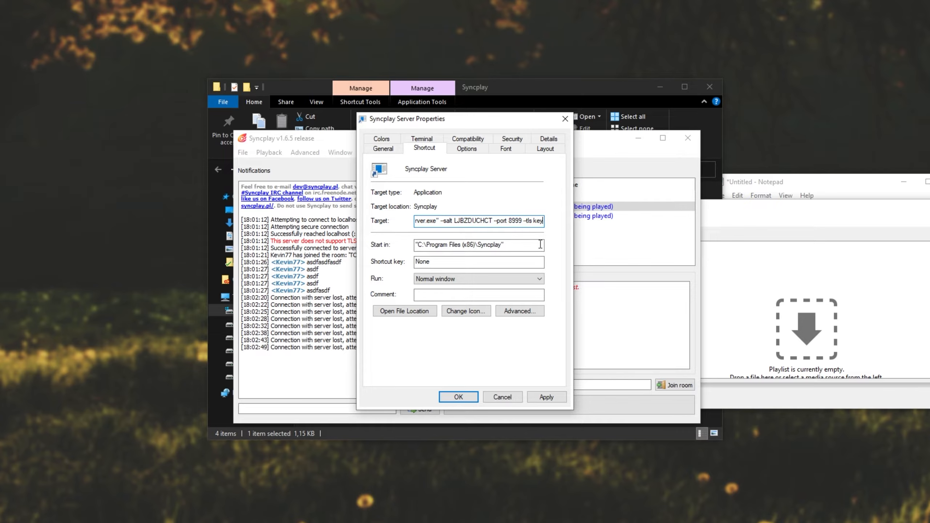
left_click(546, 396)
Create a folder named key in the Program Files (x86) Syncplay folder with administrator permission, and open it
left_click(598, 90)
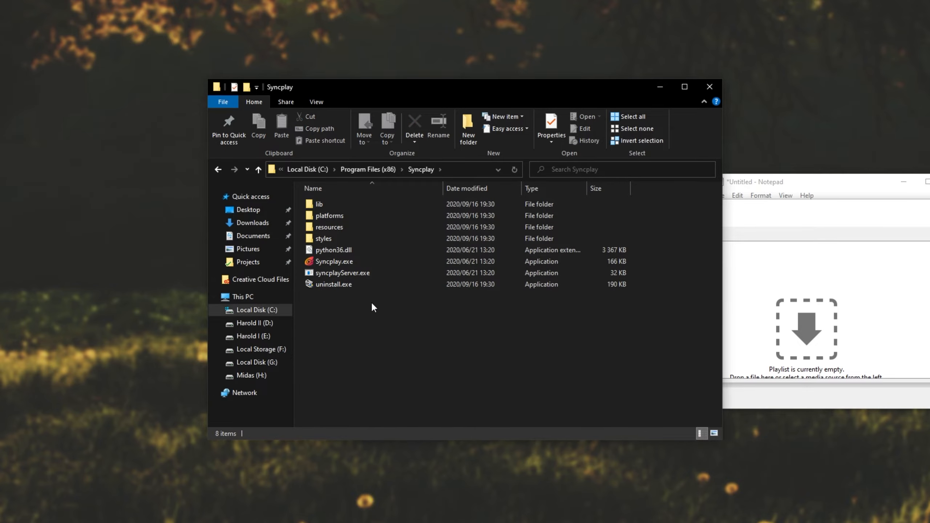
left_click(467, 142)
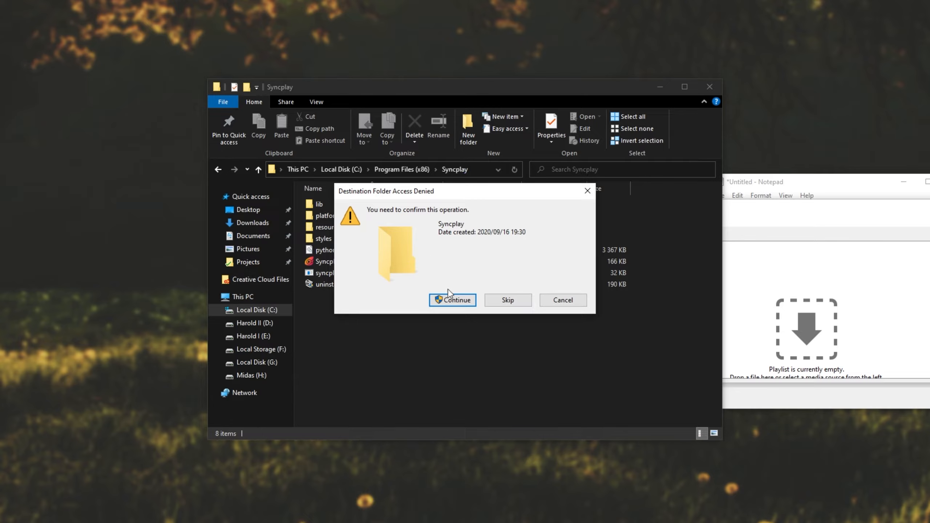
left_click(453, 300)
type("key")
key("Return")
key("Return")
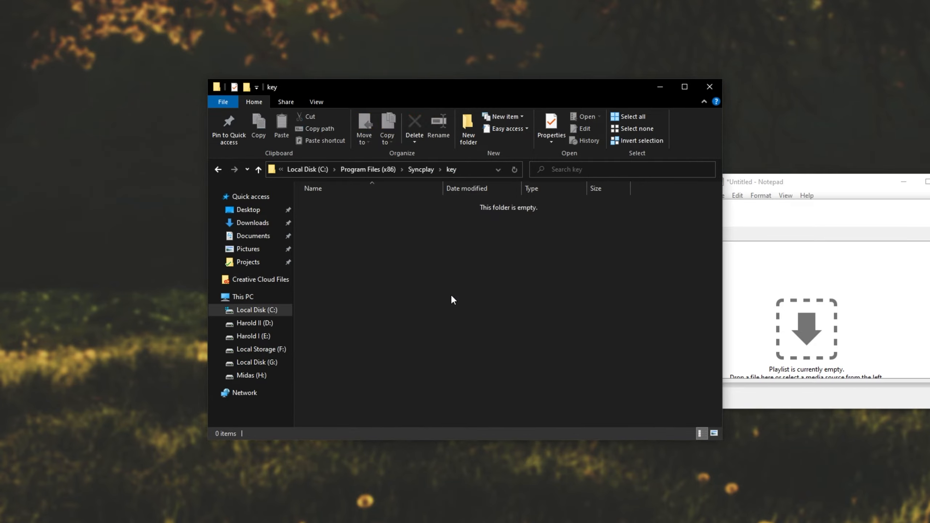
Copy cert.pem, chain.pem and privkey.pem into the key folder with administrator permission for all items, and select chain.pem
key("super")
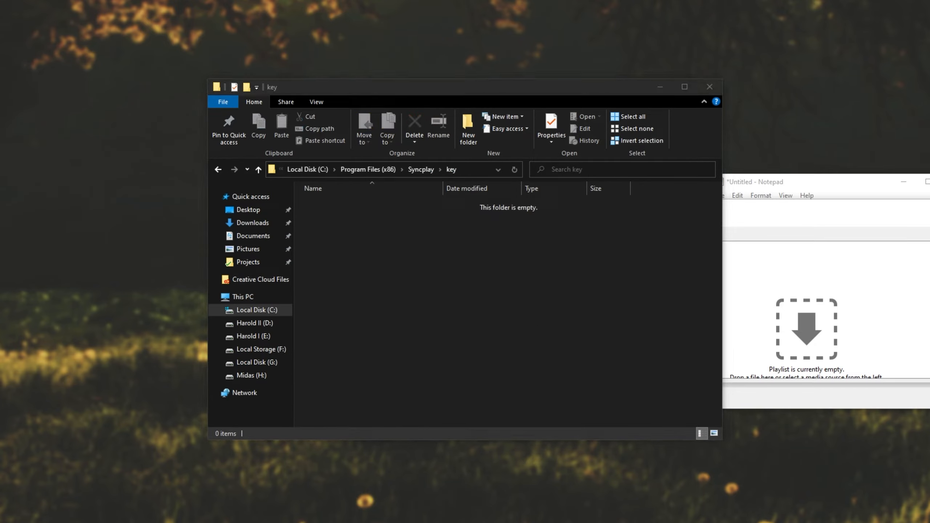
key("ctrl+c")
left_click(492, 312)
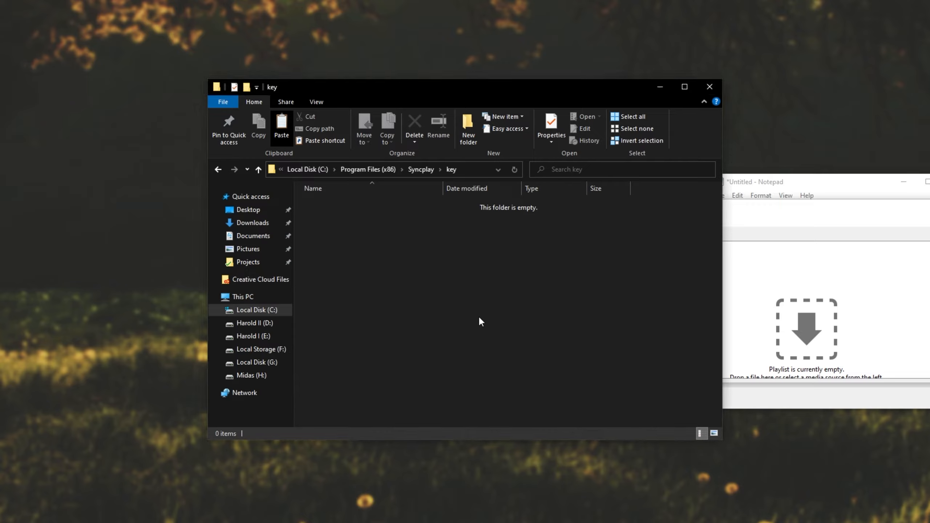
key("ctrl+v")
left_click(432, 202)
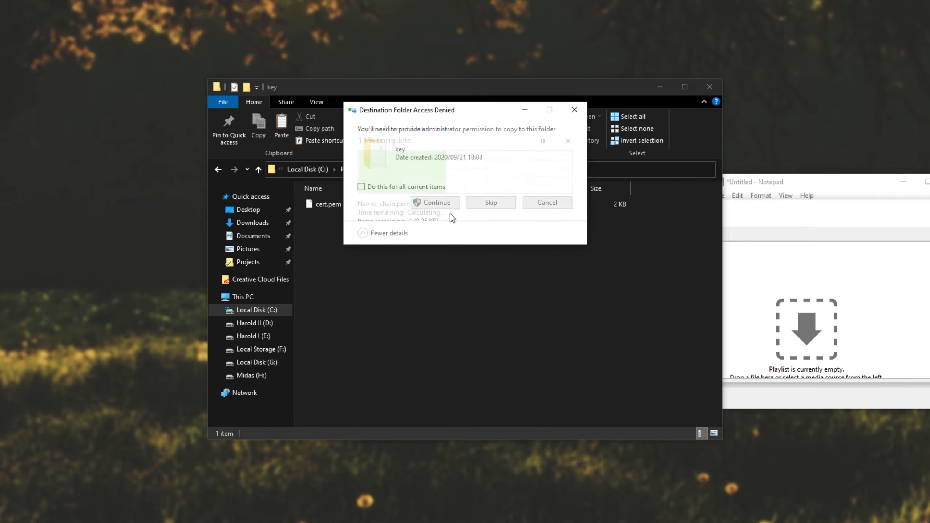
left_click(361, 187)
left_click(432, 202)
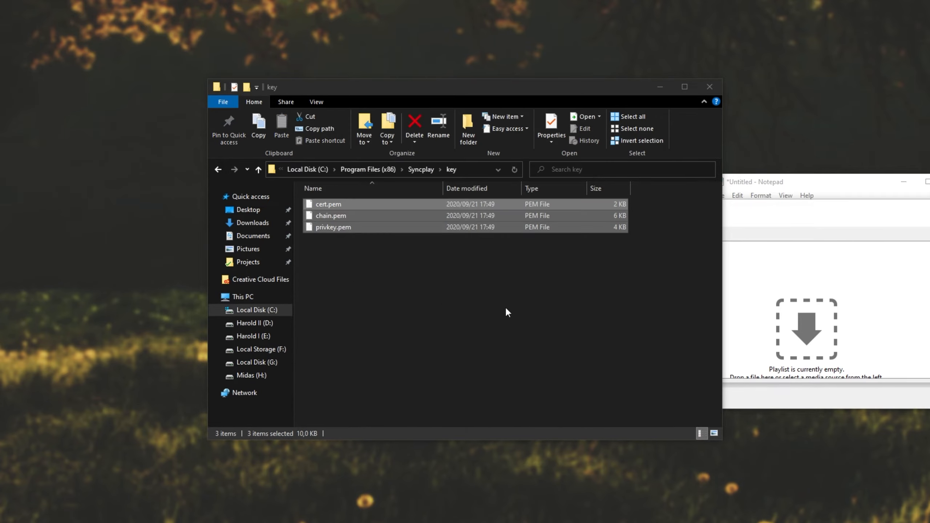
left_click(534, 274)
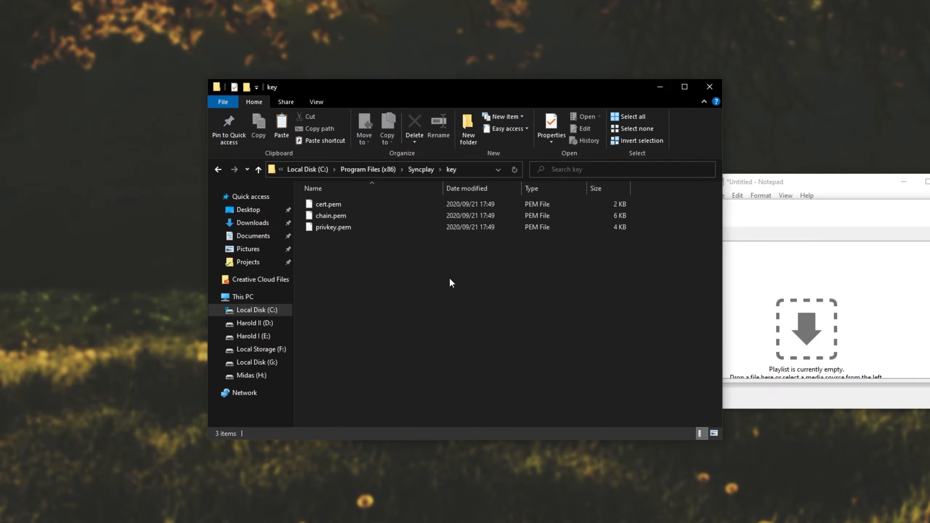
left_click(361, 216)
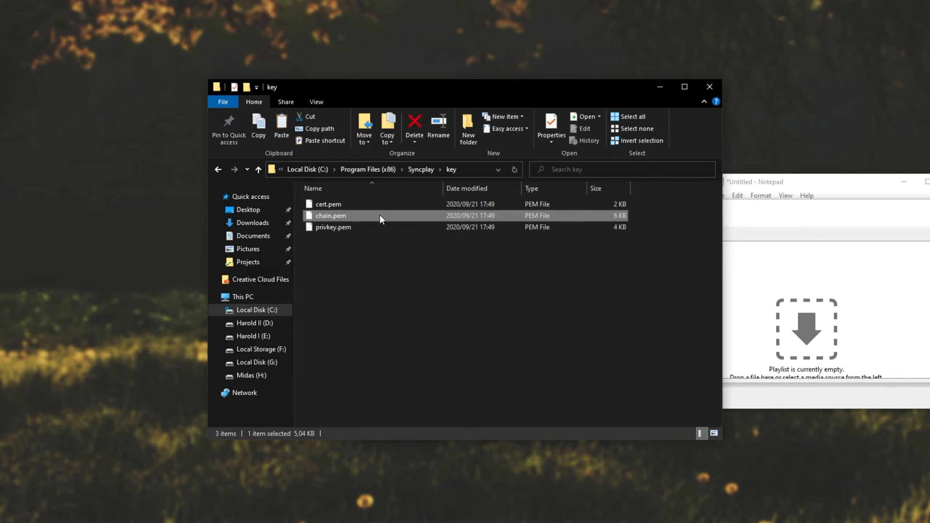
Return from the key folder to the Start Menu's Syncplay folder and launch Syncplay Server
left_click(344, 204)
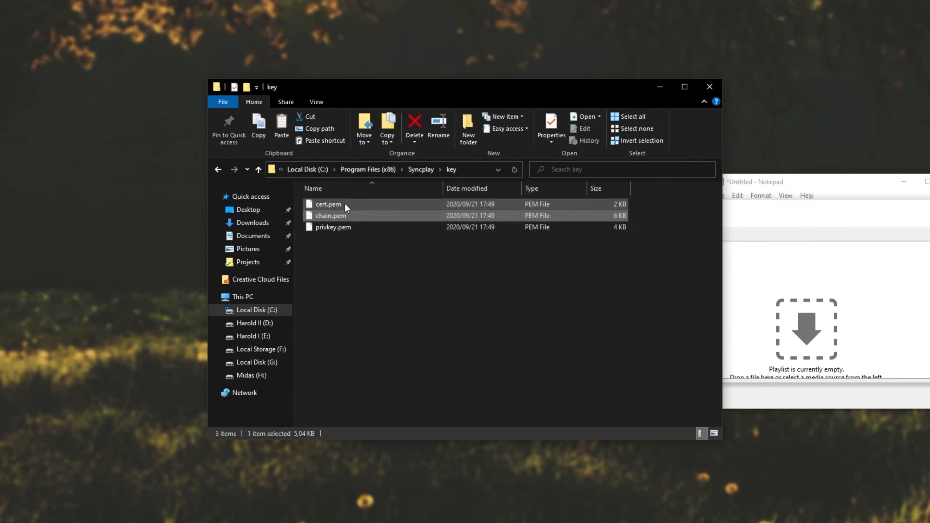
left_click(353, 226)
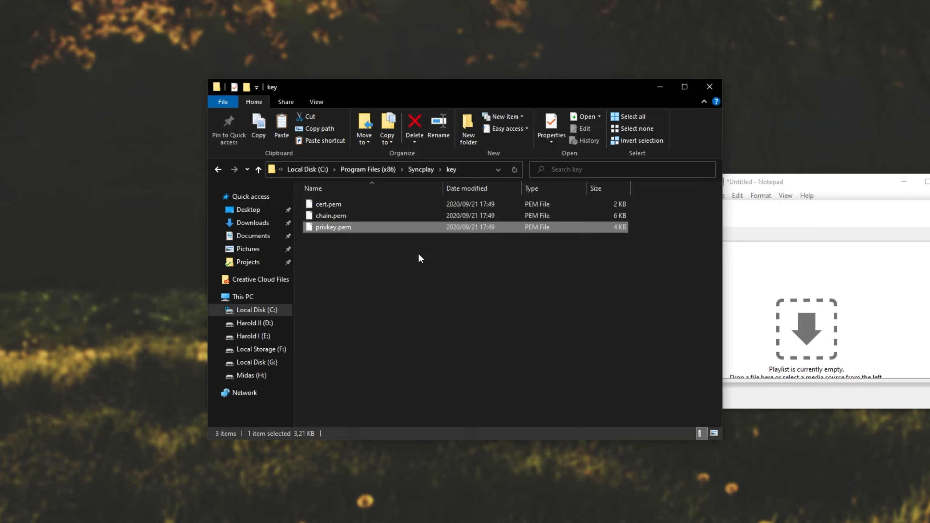
key("alt+Left")
key("alt+Left")
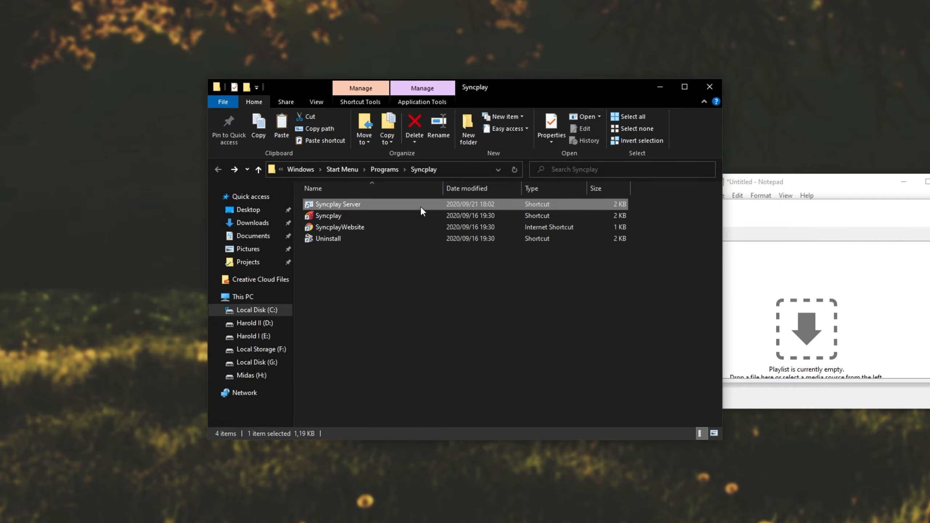
key("F2")
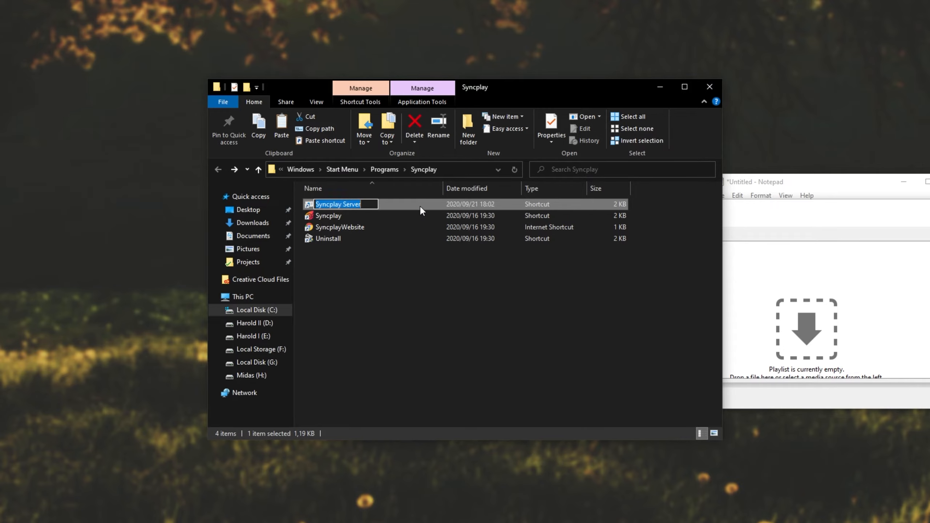
double_click(426, 204)
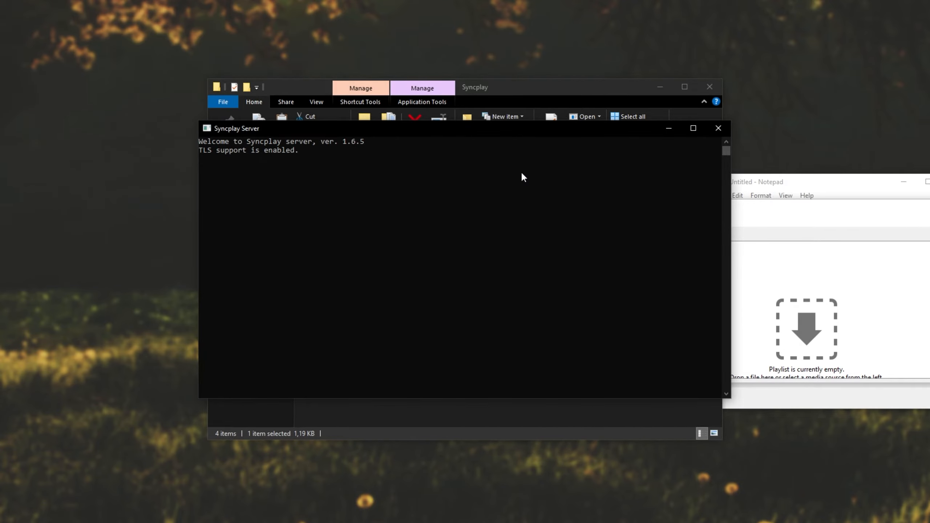
Review the secure connection messages in the Syncplay client's notifications, and close the client and the server console
key("alt+Tab")
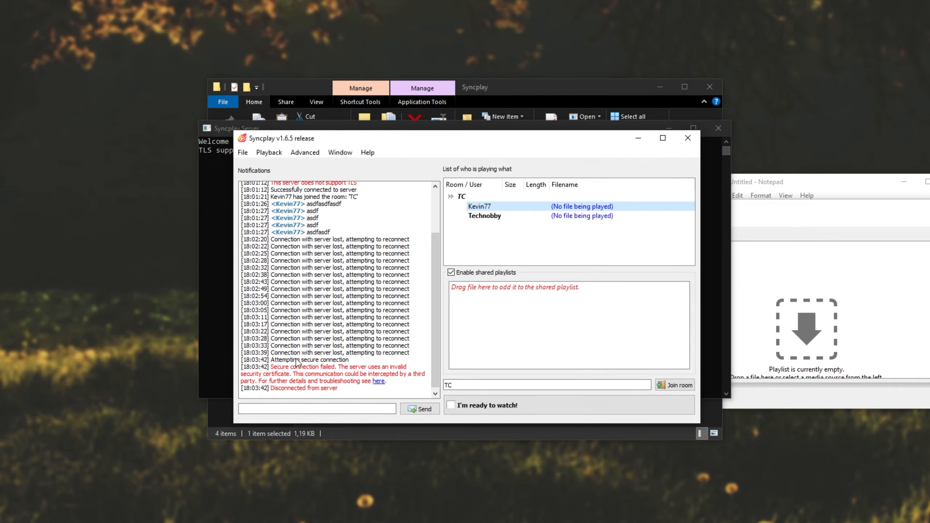
left_click_drag(350, 361, 292, 381)
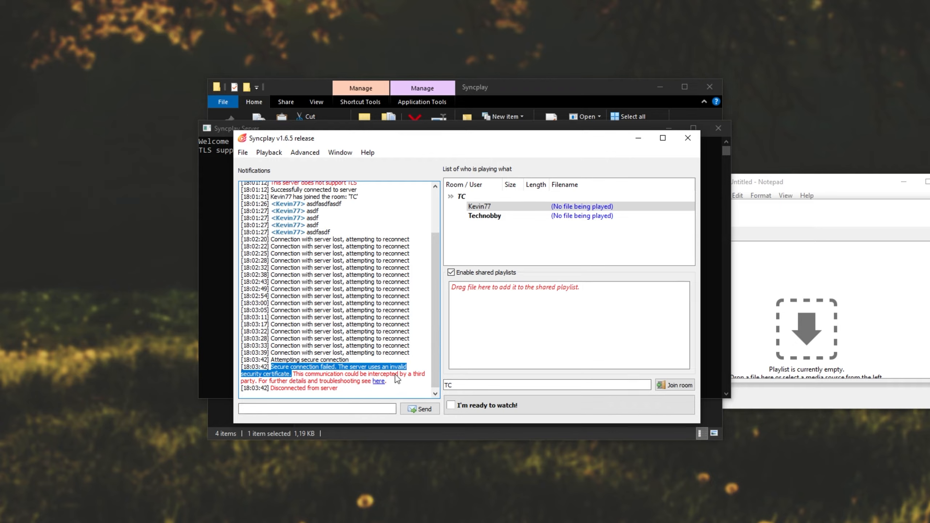
left_click_drag(398, 383, 239, 369)
left_click(392, 360)
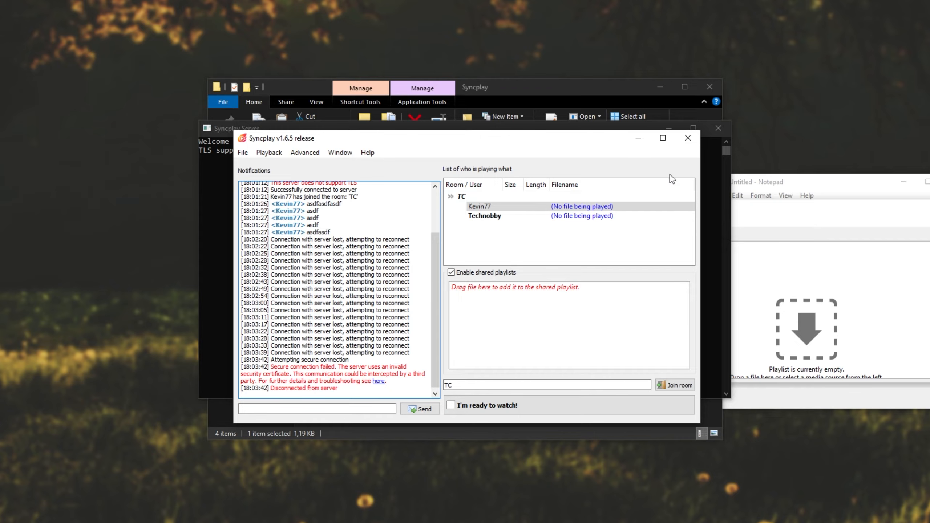
left_click(687, 140)
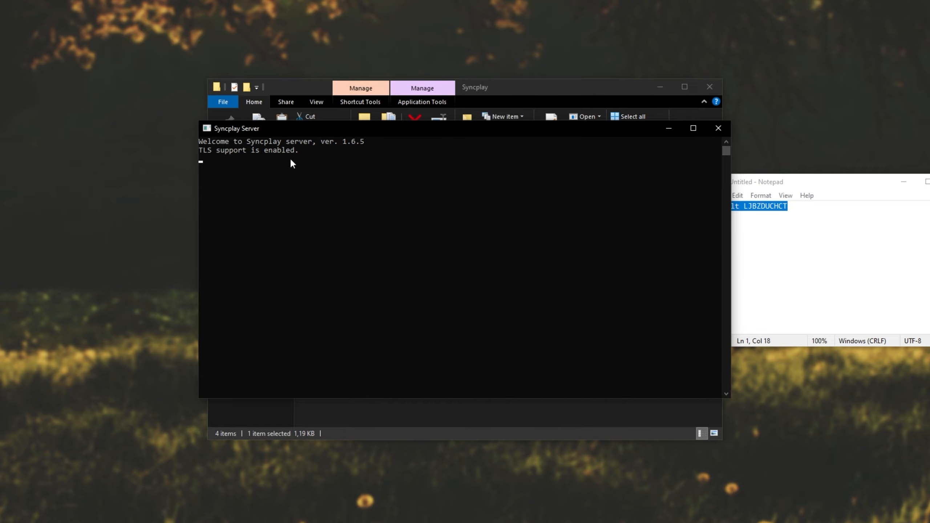
left_click(717, 127)
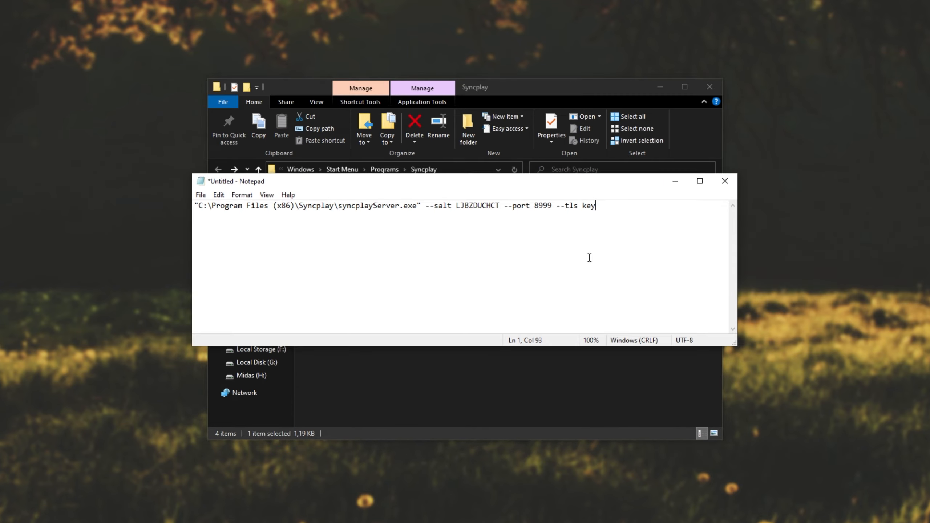
Replace --tls key with --motd-file motd.txt in the server command line in Notepad
key("ctrl+a")
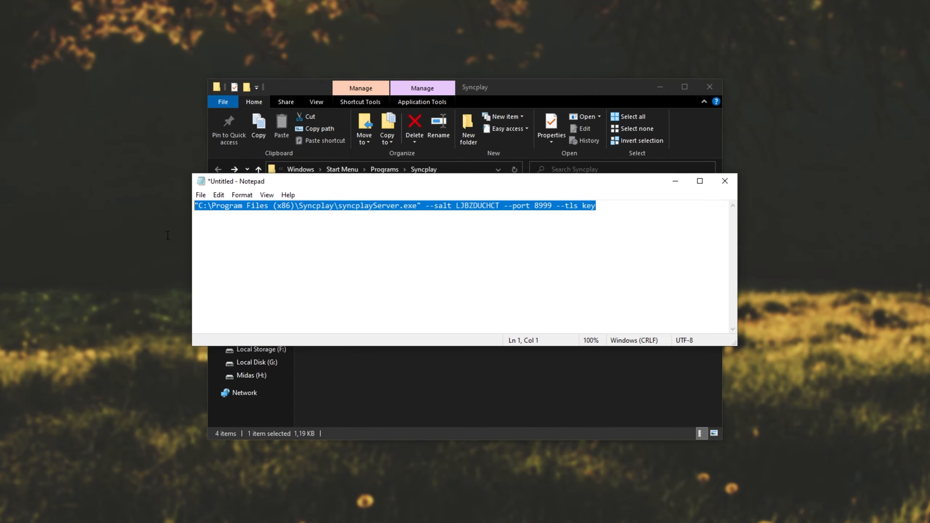
left_click(489, 258)
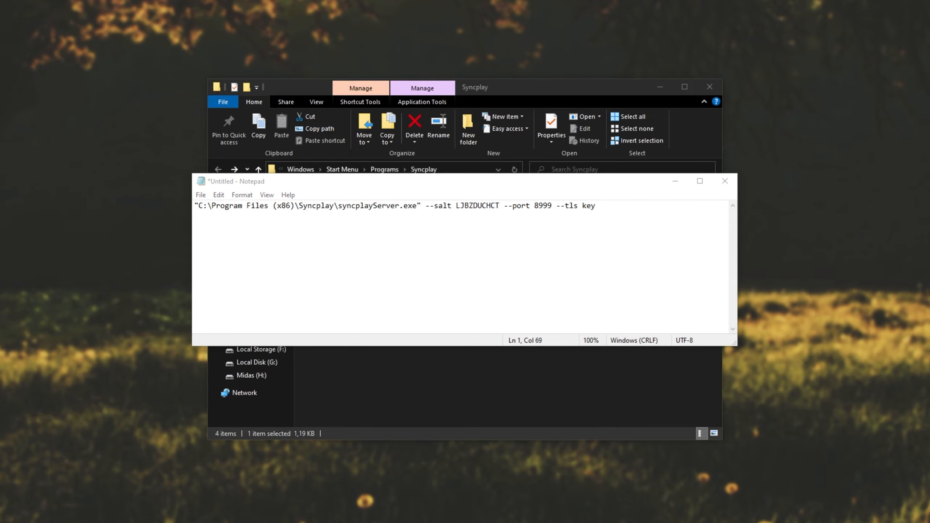
left_click(670, 246)
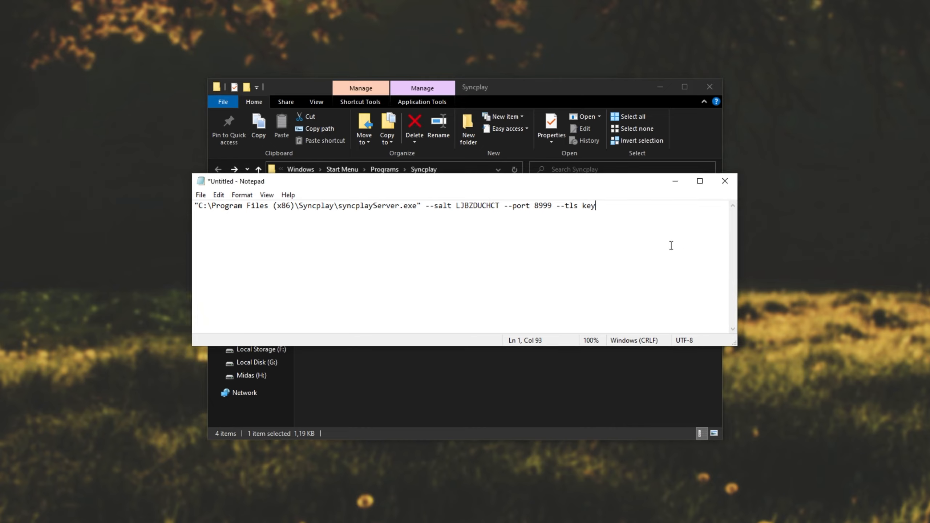
left_click_drag(663, 245, 556, 231)
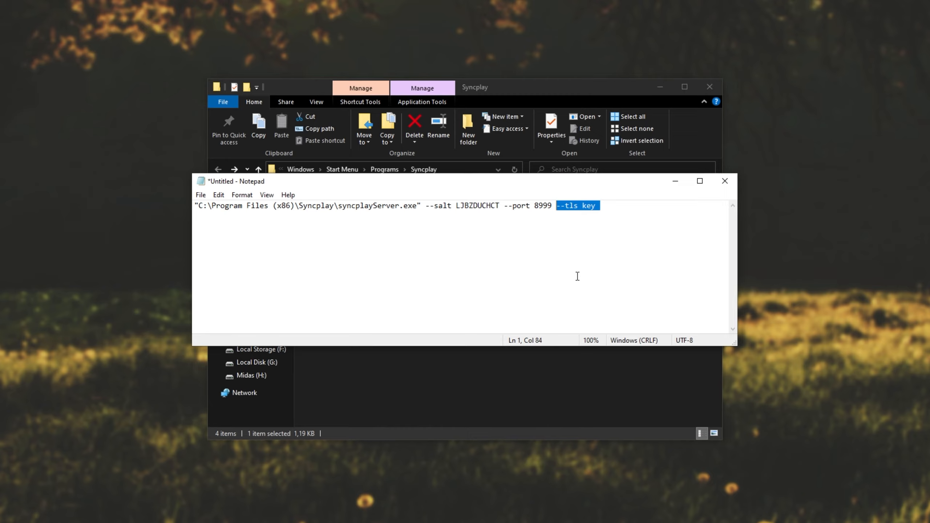
type("--motd-file")
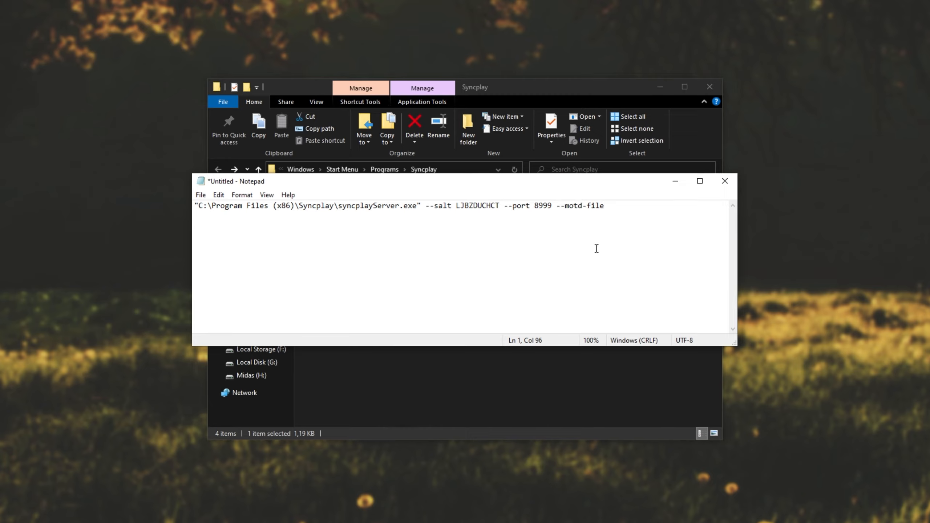
type("motd.txt")
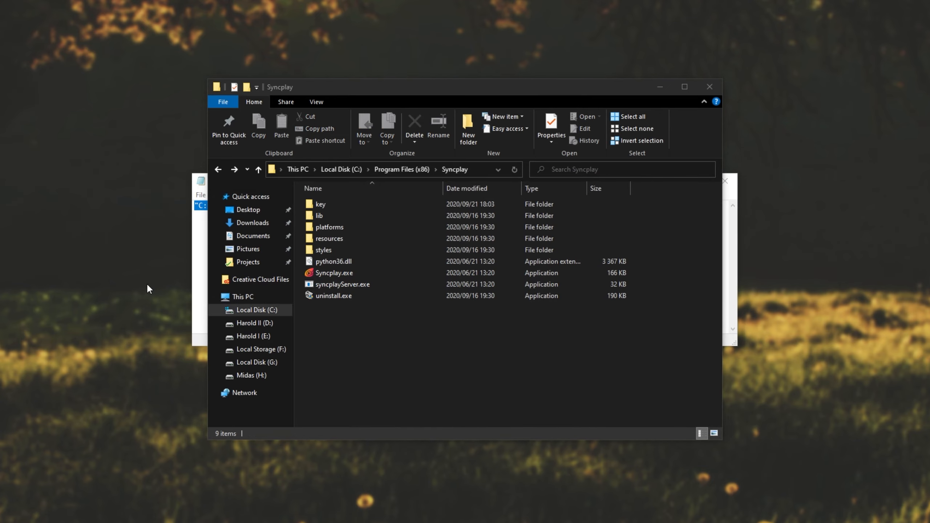
Create a text document named motd.txt on the desktop and open it
right_click(146, 283)
mouse_move(220, 436)
left_click(319, 521)
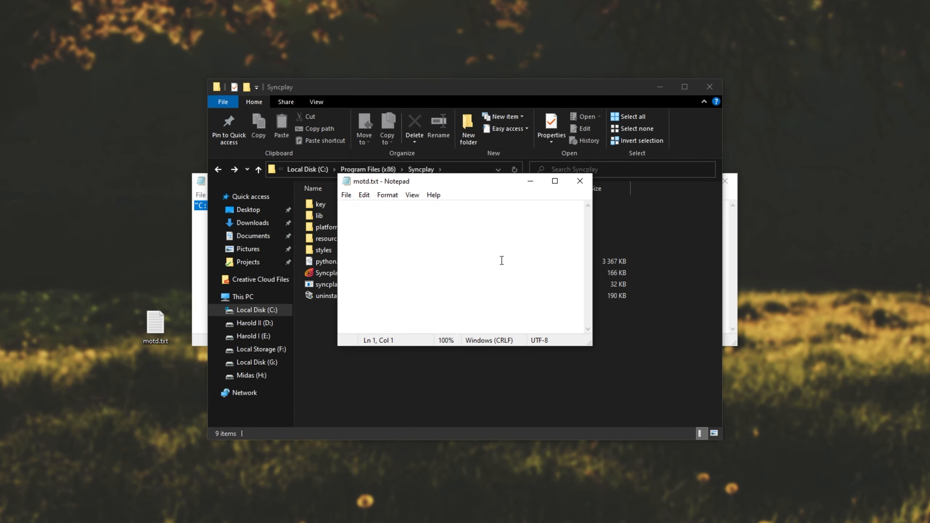
Write three lines in motd.txt: "Hello", "Welcome to TroubleChute's Server" and "Enjoy your stay"
type("Hello")
key("Return")
type("Welcome to")
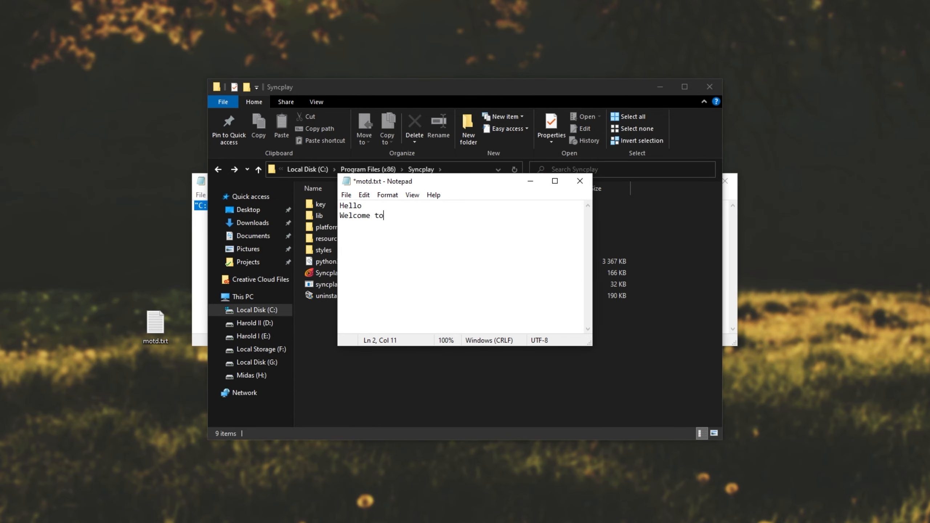
type(" TroubleChute's Server")
key("Return")
type("Enjoy your stay")
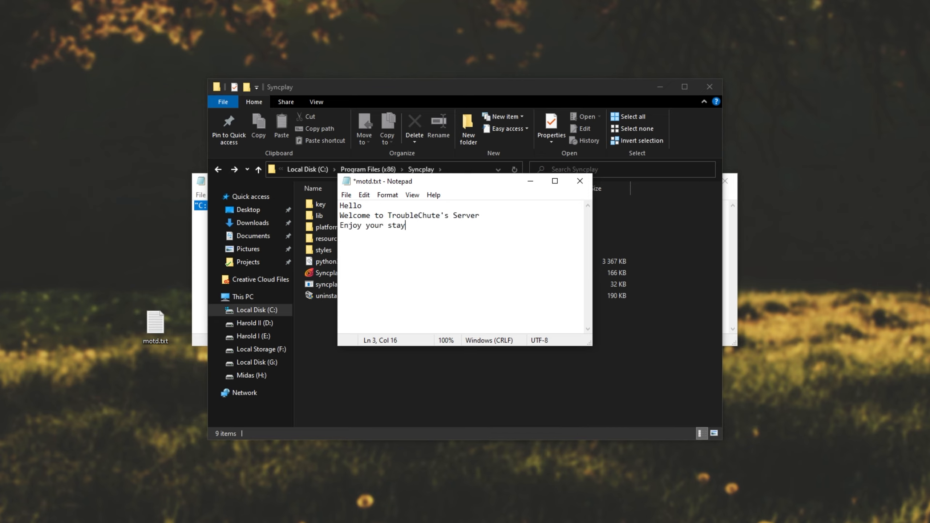
Save and close motd.txt, and move it into the Program Files (x86) Syncplay folder with administrator permission
key("ctrl+s")
left_click(580, 181)
left_click_drag(155, 322, 487, 331)
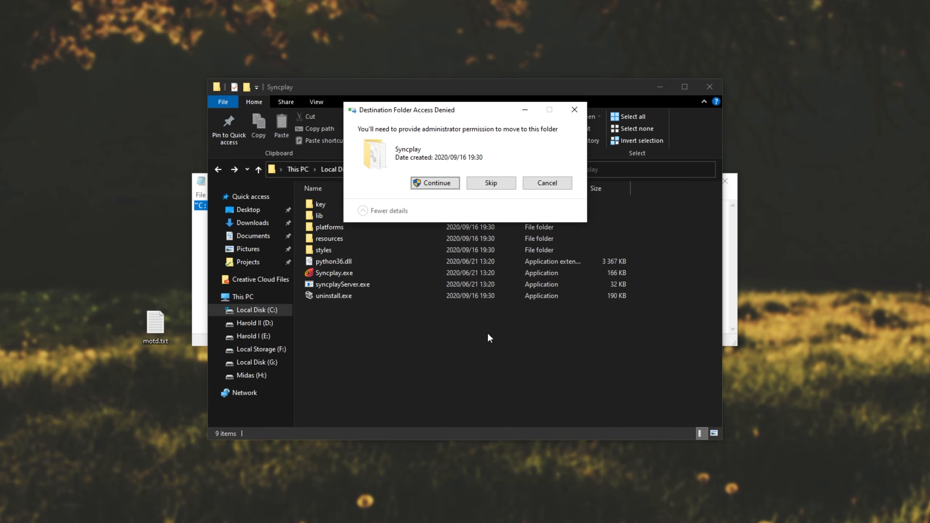
left_click(412, 183)
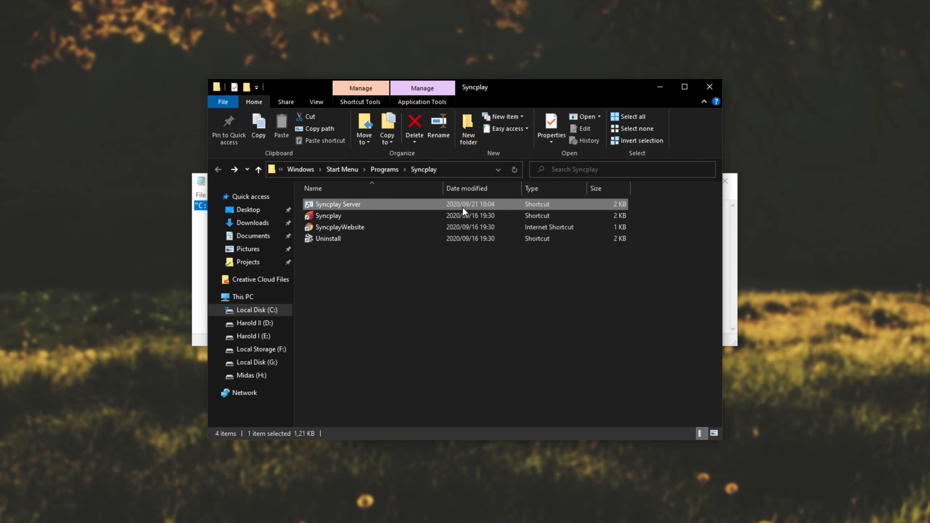
Launch Syncplay Server from its shortcut, and connect the Syncplay client to localhost:8999
double_click(462, 206)
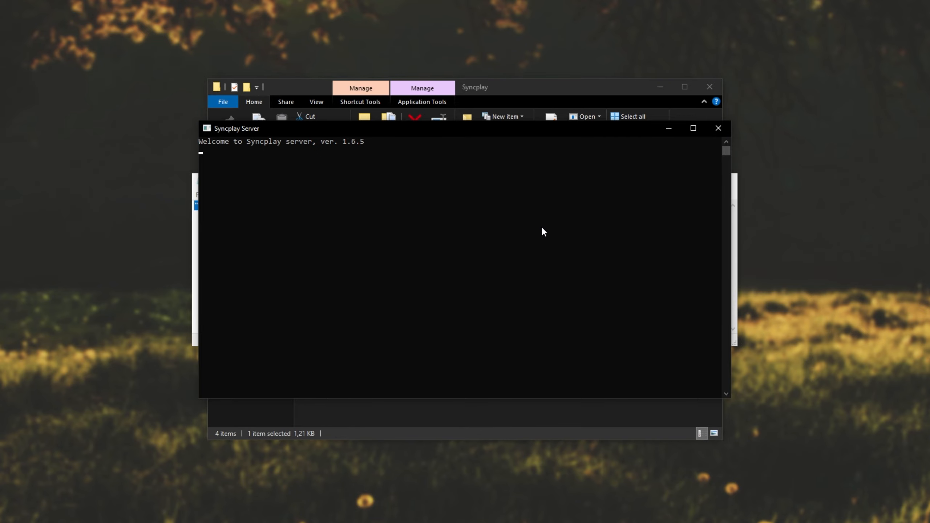
key("super")
type("sync")
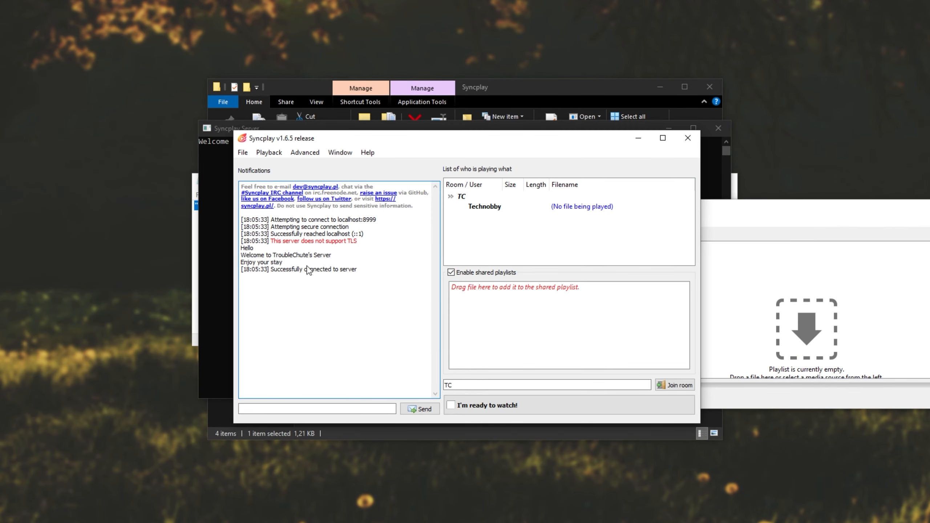
Check the message of the day in the client's notifications, close the client and server, and minimize the Explorer window
left_click_drag(283, 262, 236, 249)
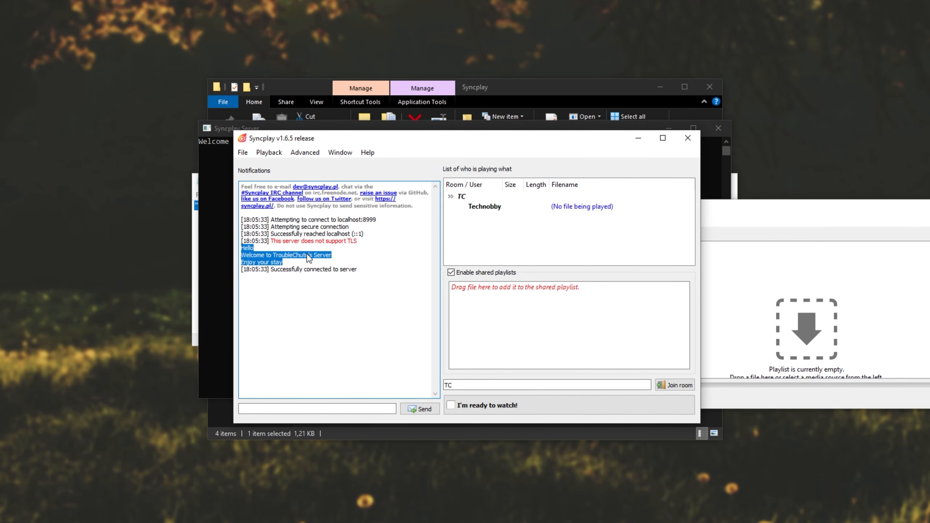
left_click(262, 265)
left_click_drag(288, 264, 233, 248)
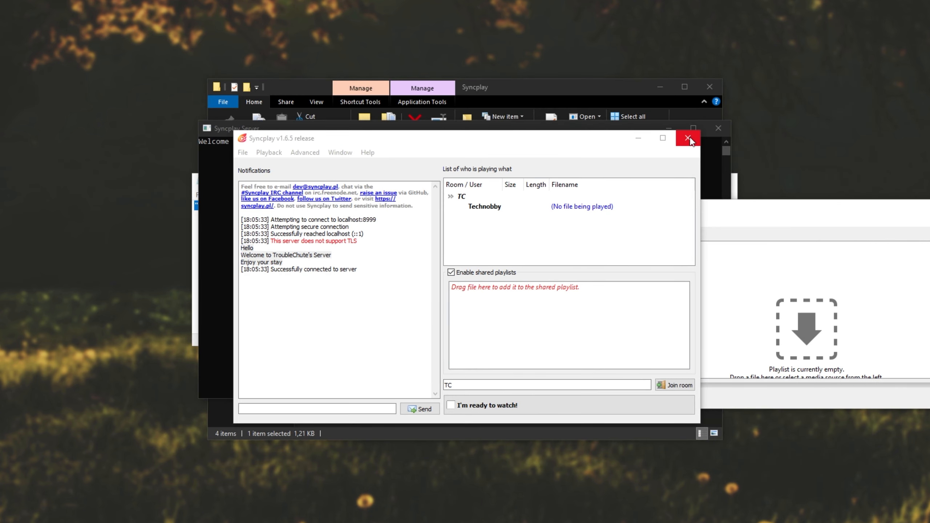
left_click(688, 138)
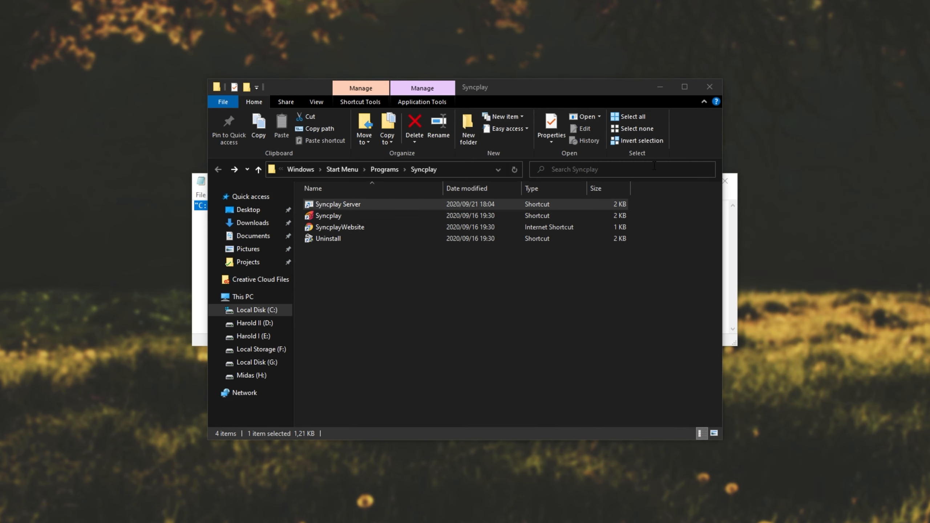
left_click(657, 88)
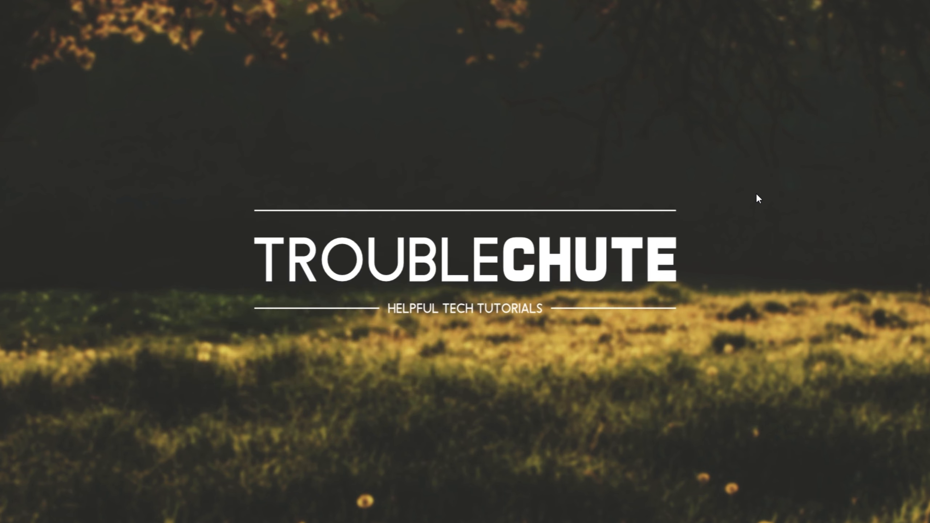